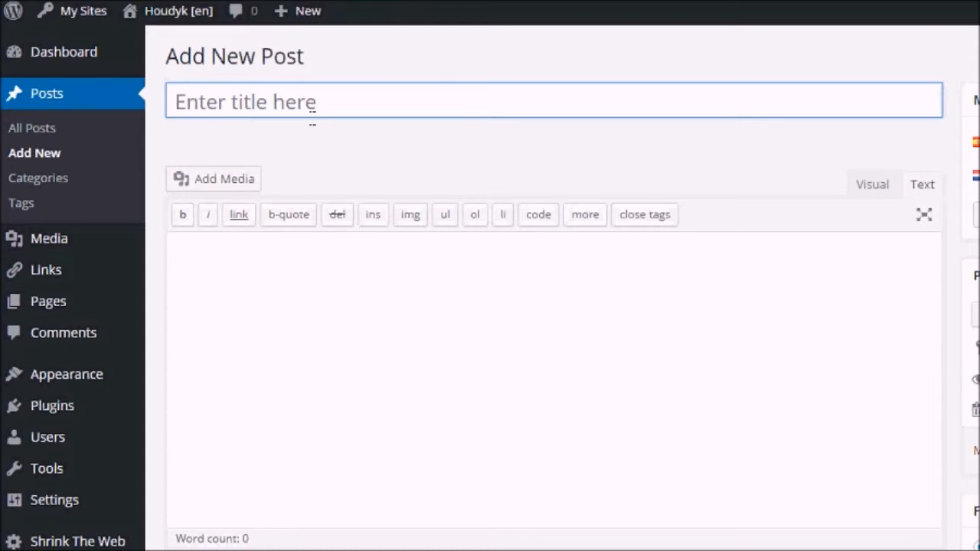
- Enter "Mindmap and youtube video" as the title of the new post
text(M)
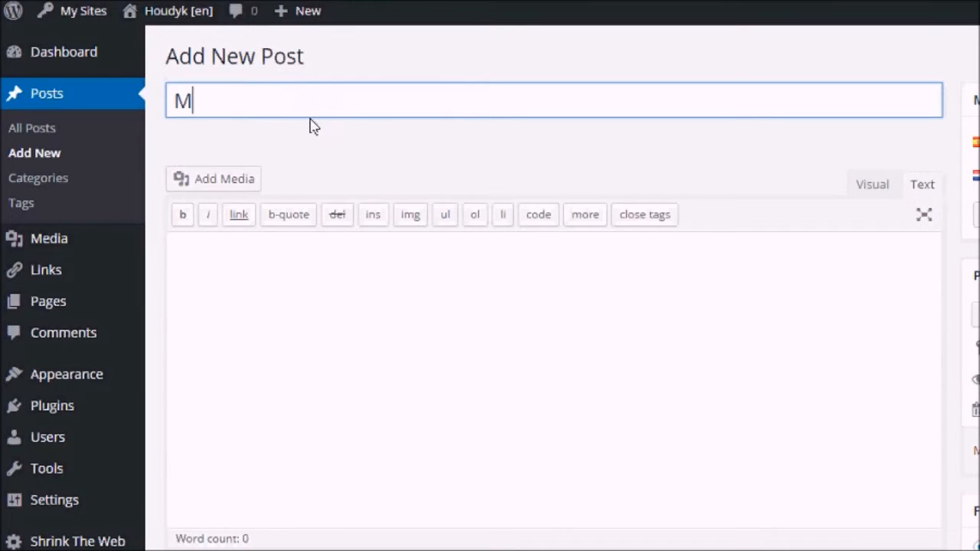
text(indmap)
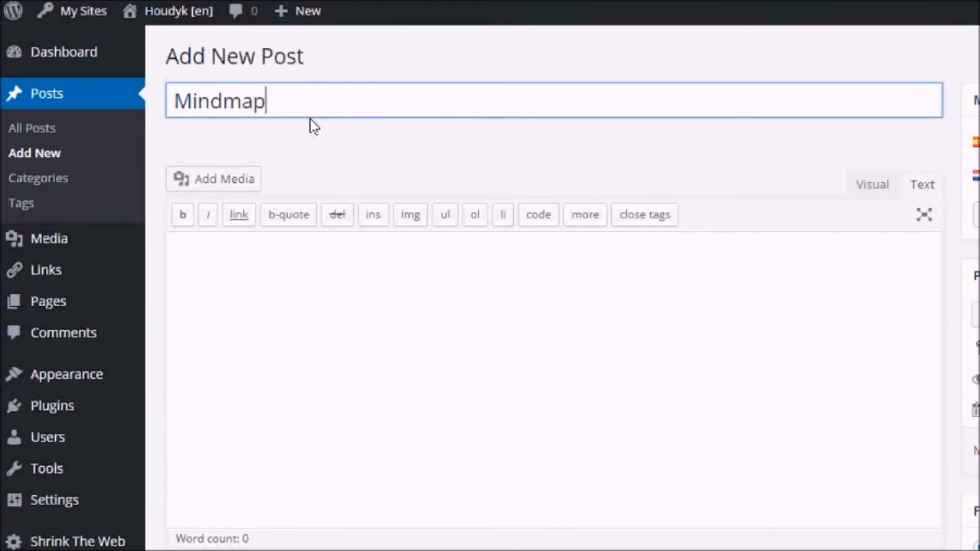
text( and )
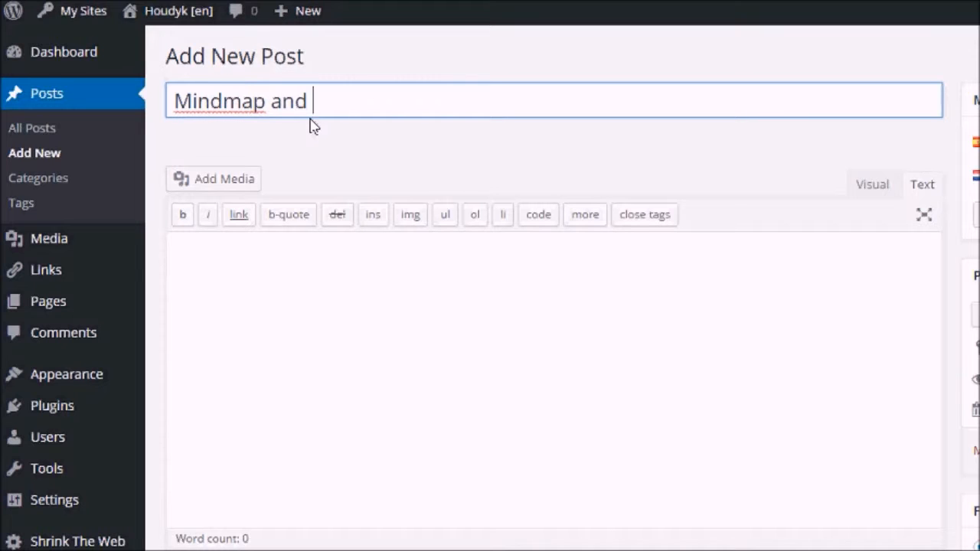
text(youtube v)
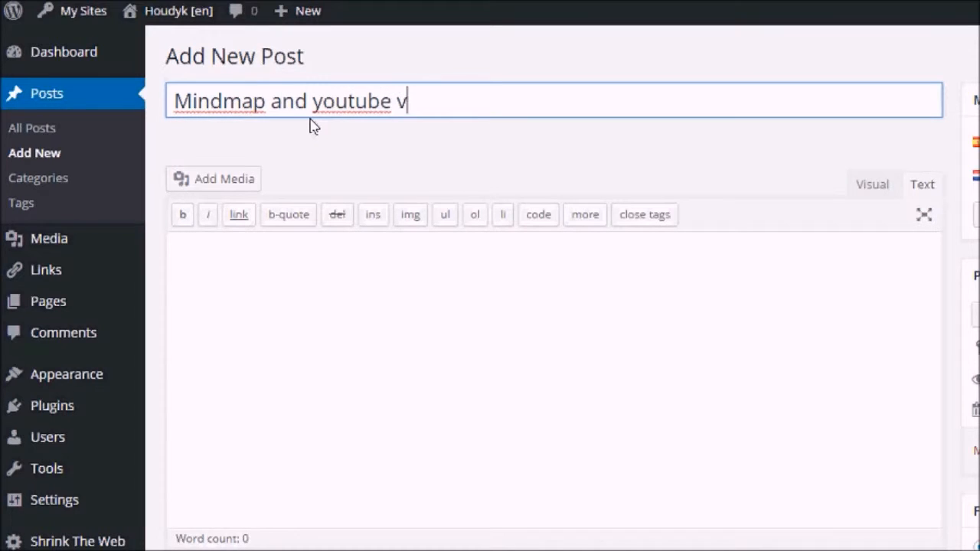
text(ideo)
- Write "Here the text" in the body of the post
click(361, 292)
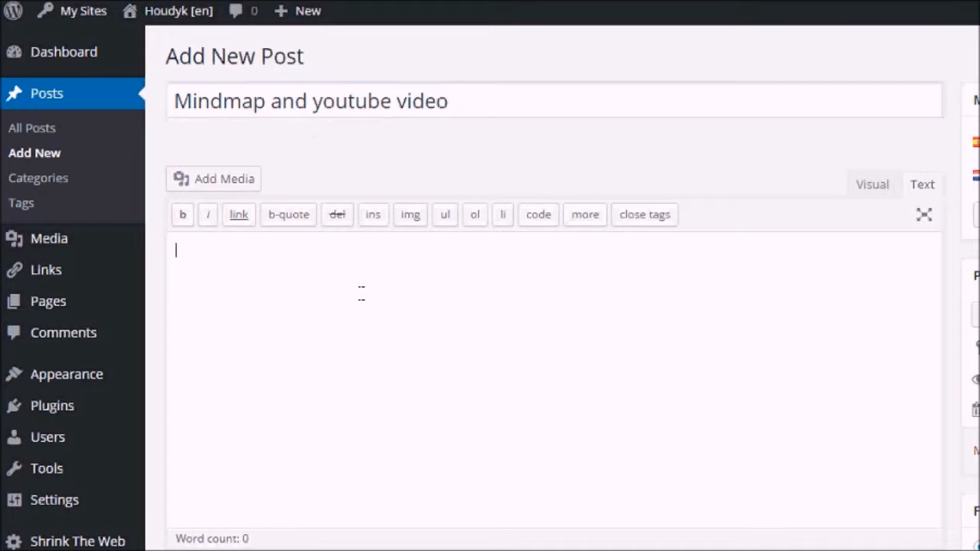
text(Her)
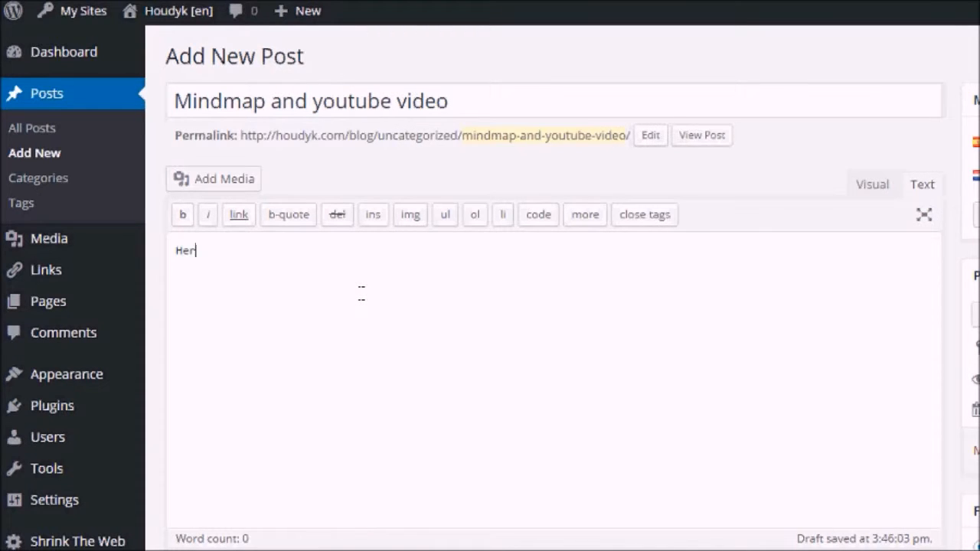
text(e the text)
- Switch the editor to visual mode and add a line reading "blue" below the first line
click(872, 187)
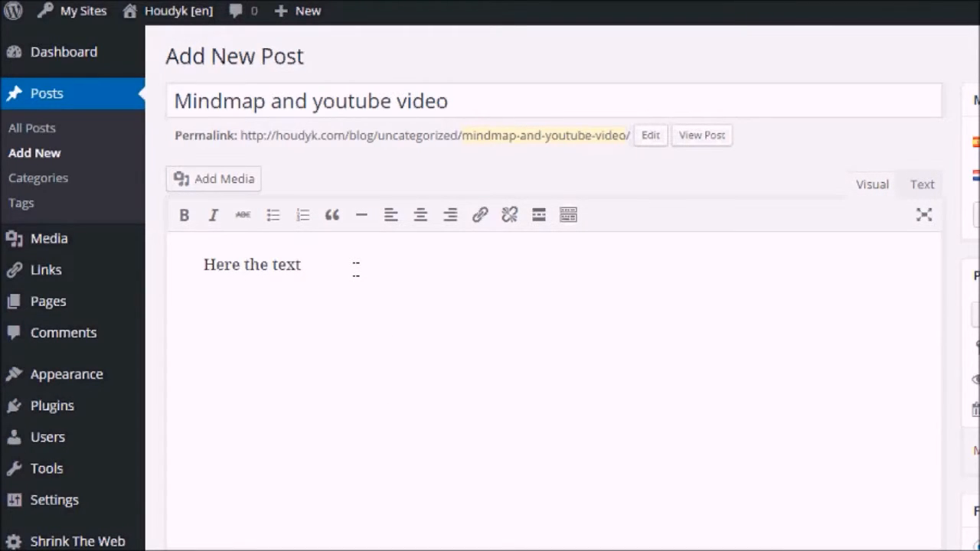
click(284, 300)
text(blue)
key(Return)
- Show the extended formatting tools in distraction-free mode and colour the word "blue" blue
double_click(238, 314)
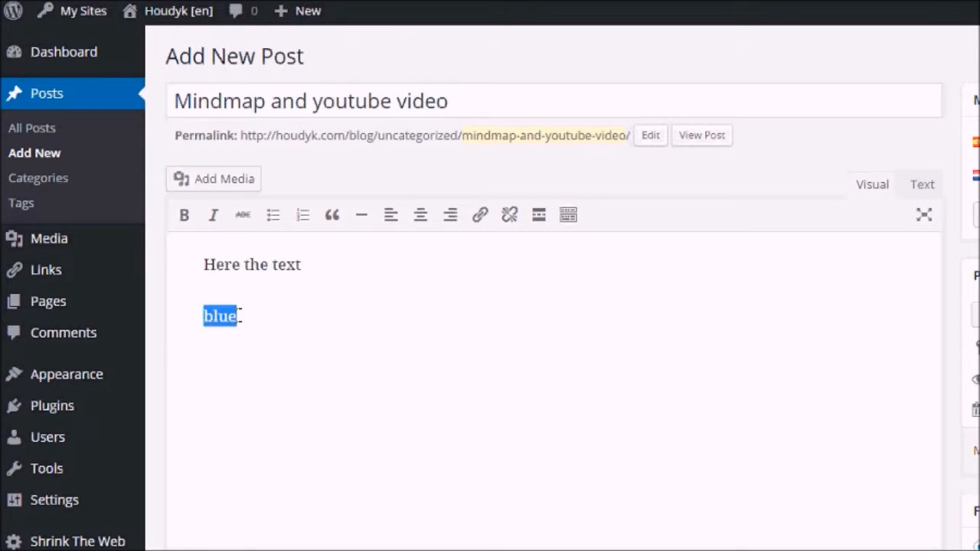
click(925, 216)
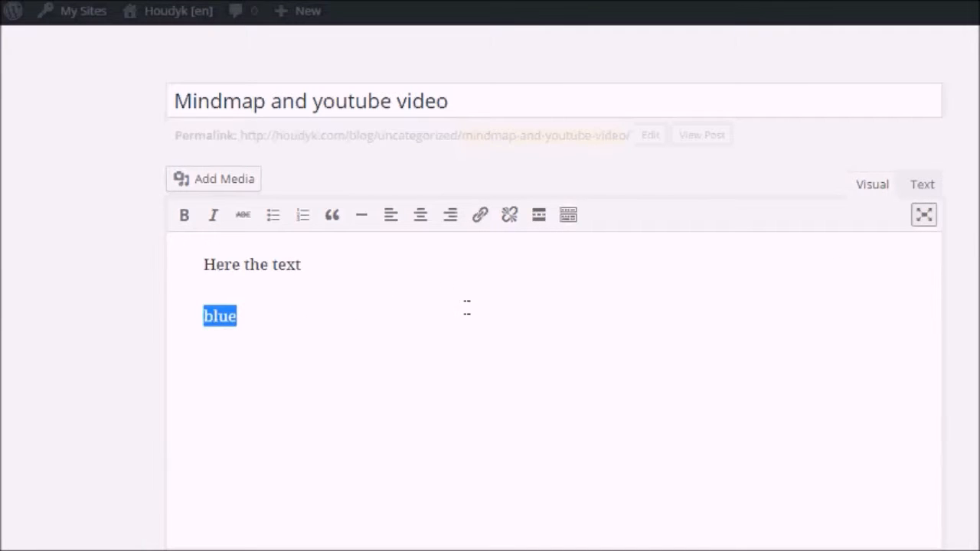
click(568, 215)
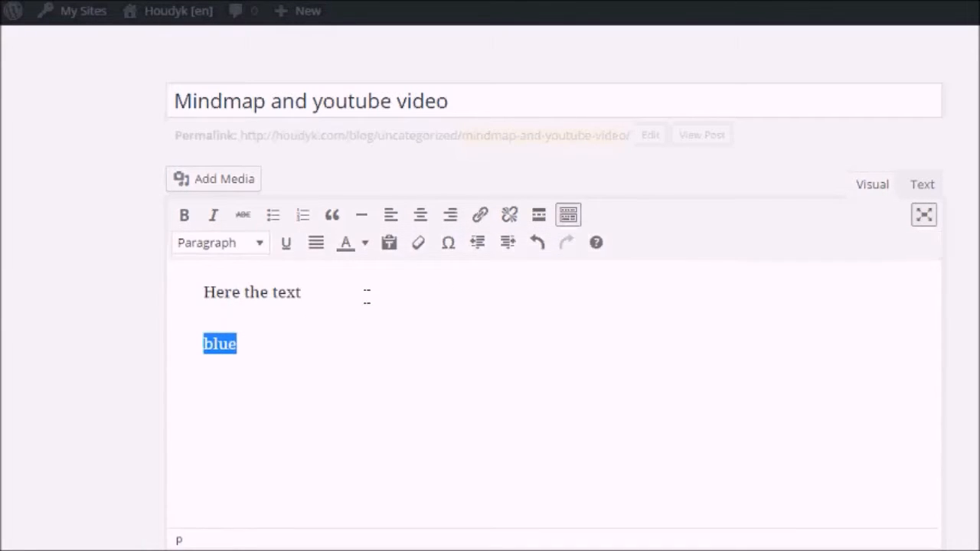
click(371, 246)
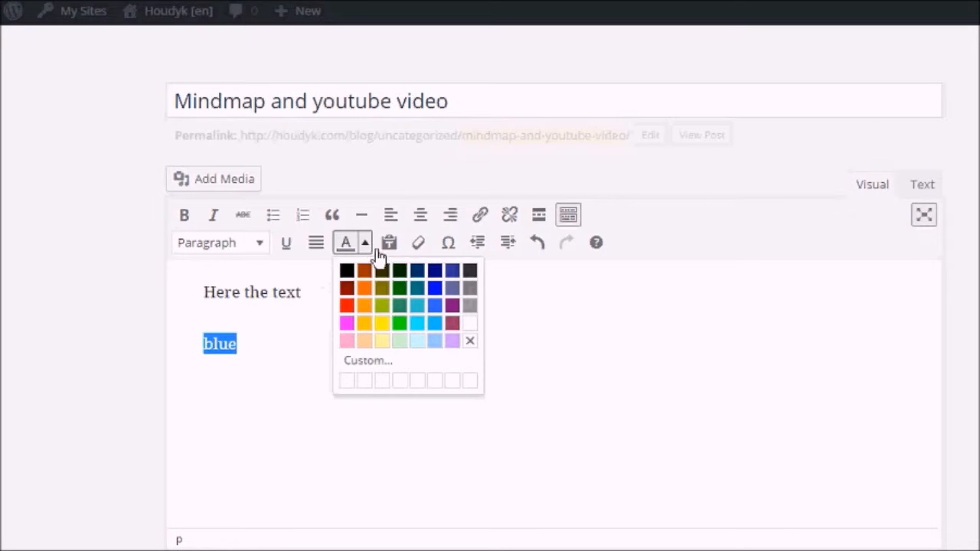
click(435, 287)
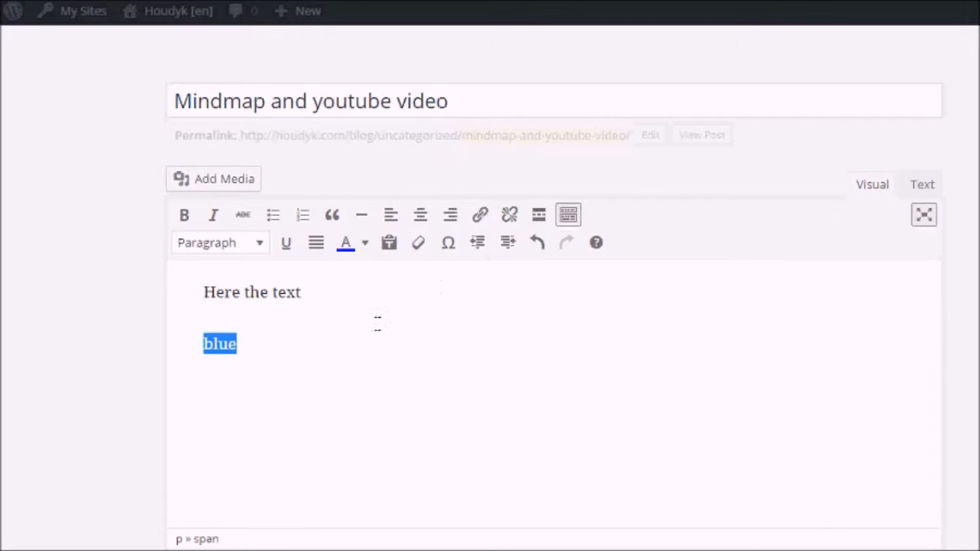
click(326, 353)
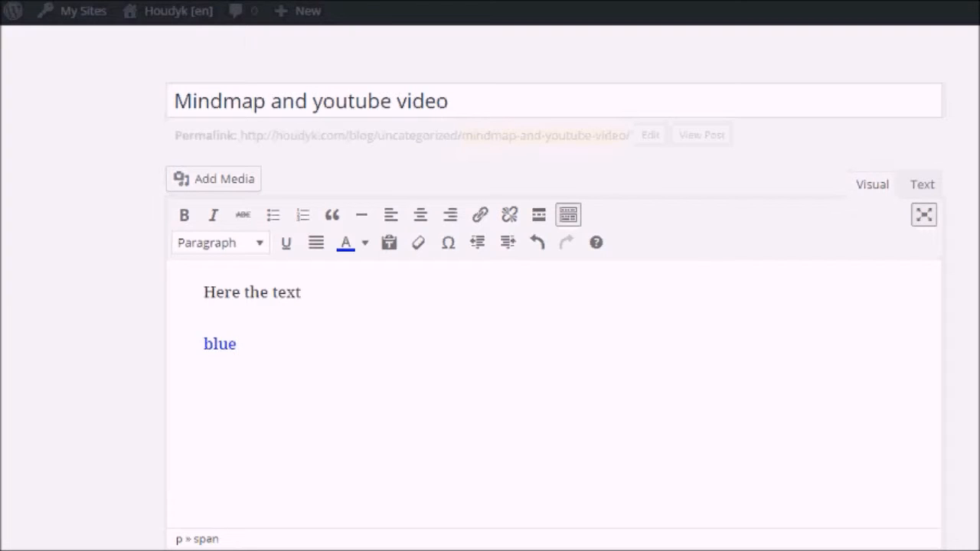
- Change the colour code of the "blue" span to #ff0000 in the HTML source and return to visual mode
click(922, 188)
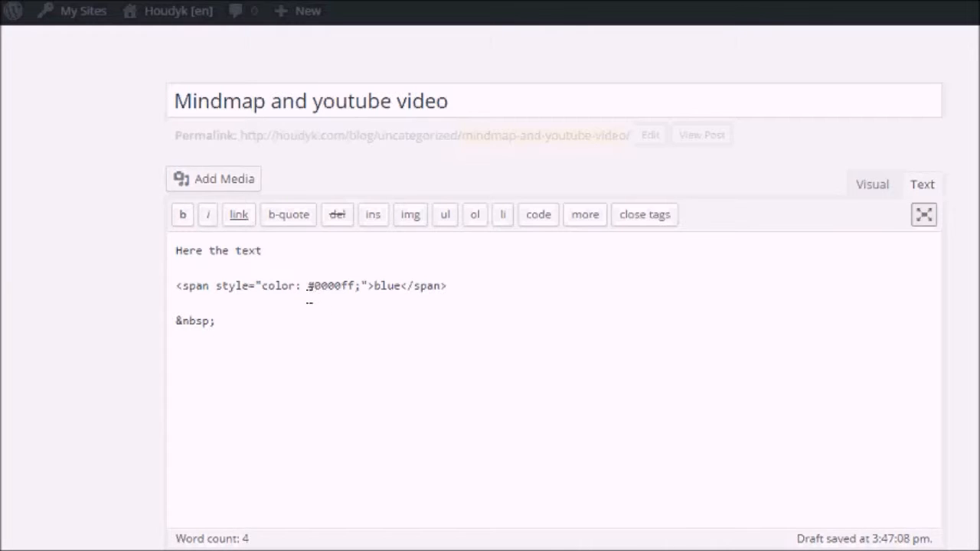
drag(311, 285, 359, 280)
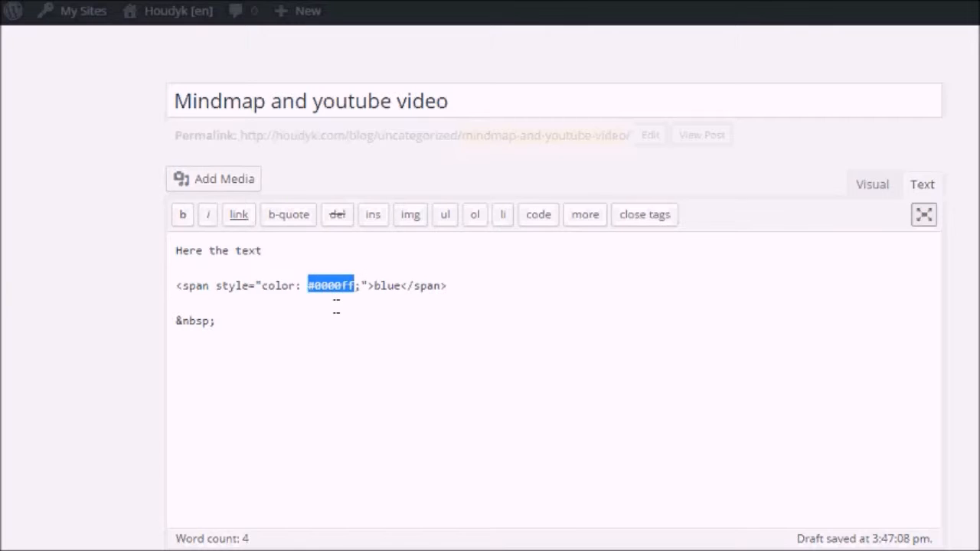
click(327, 286)
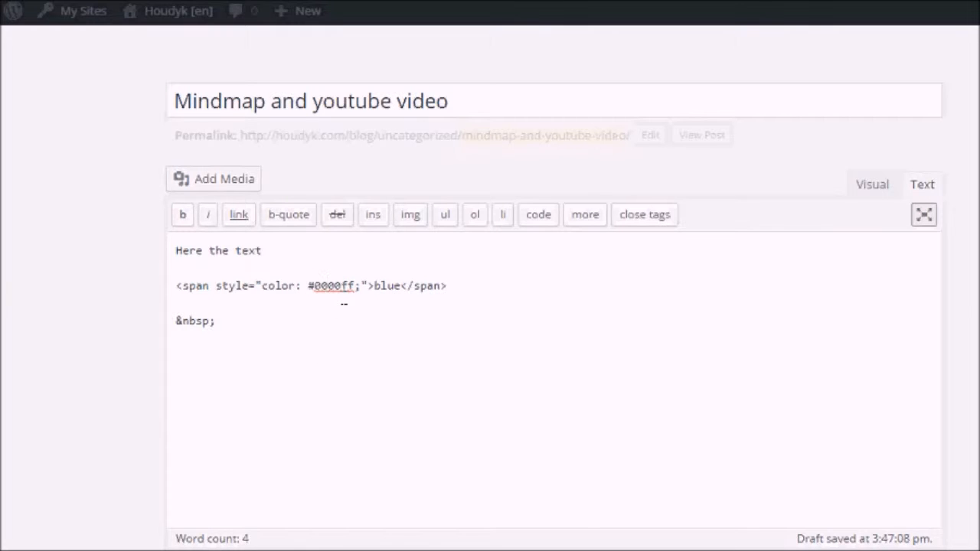
key(BackSpace)
key(BackSpace)
text(ff)
key(Right)
key(Right)
key(Right)
key(Right)
key(BackSpace)
key(BackSpace)
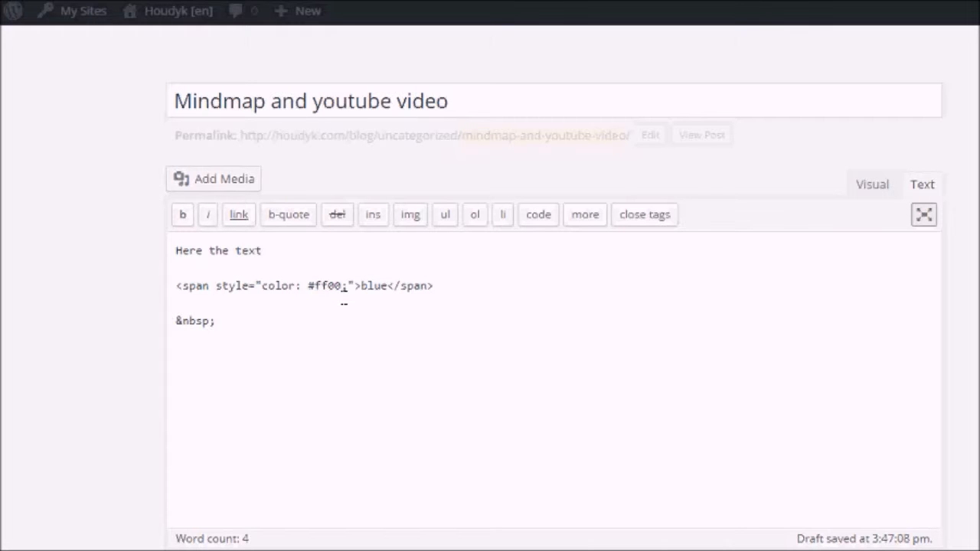
text(00)
click(872, 186)
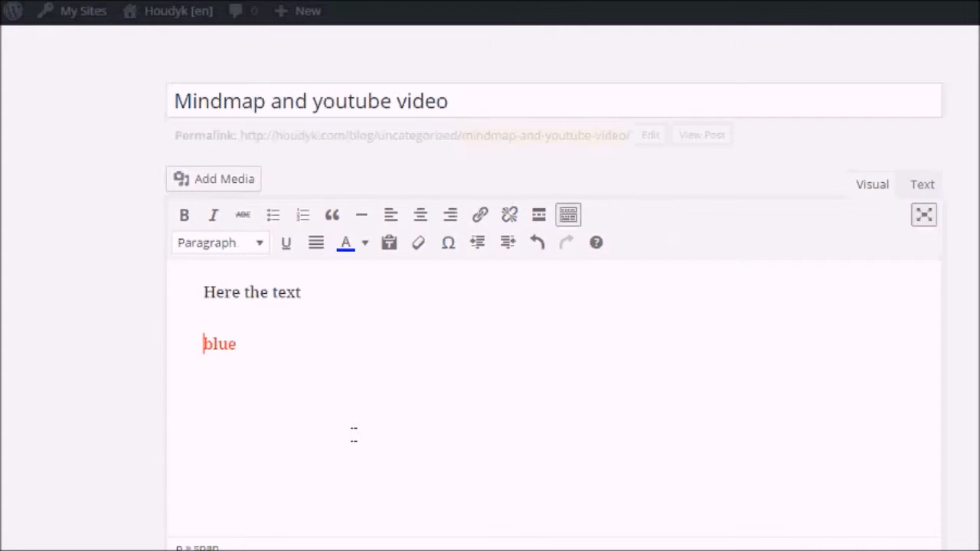
- Delete the coloured span and the &nbsp; line below it from the HTML source
click(922, 184)
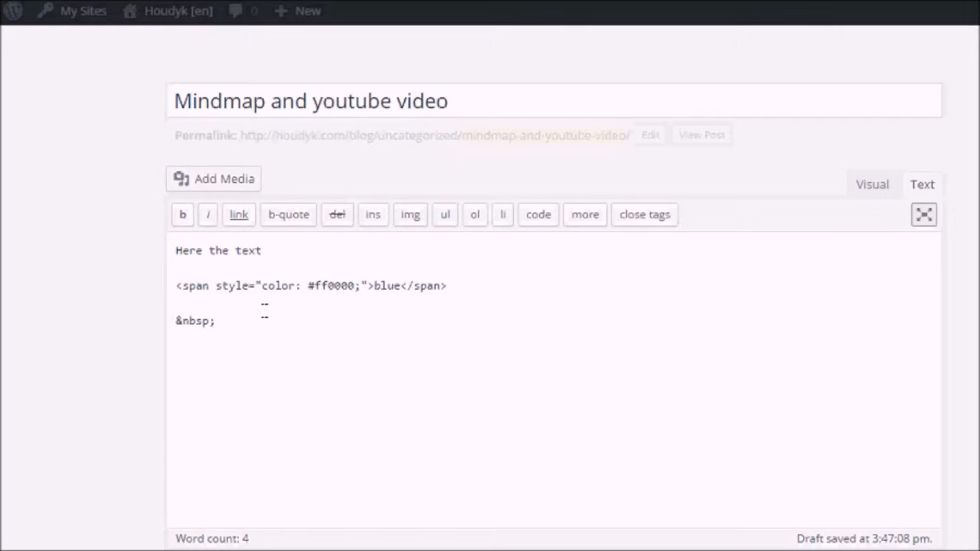
drag(176, 283, 230, 319)
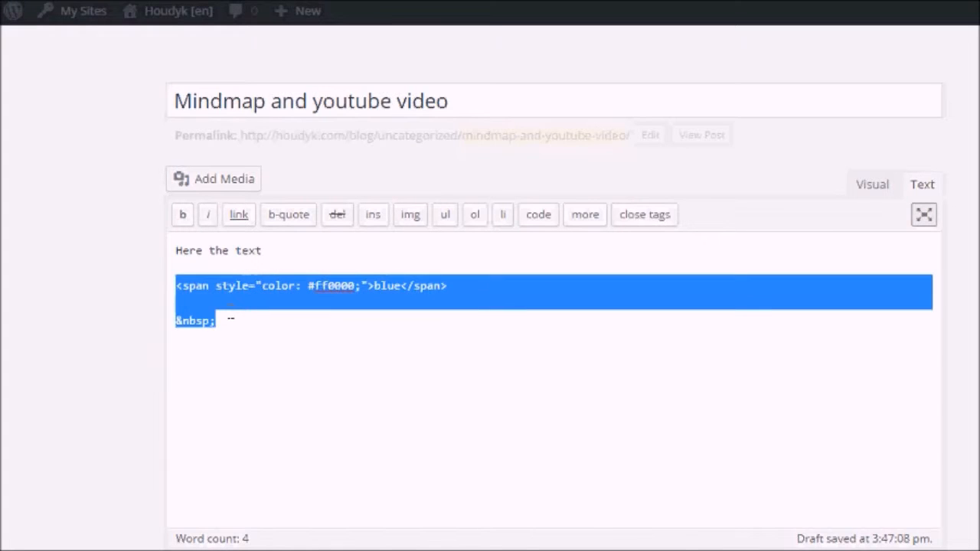
key(BackSpace)
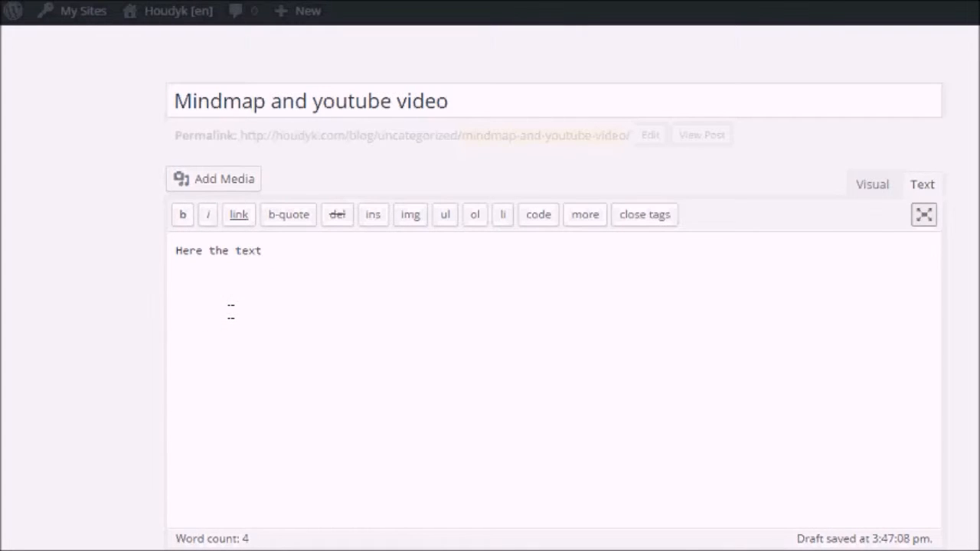
- Upload the mindmap image from the local mindmap folder to the media library
click(216, 188)
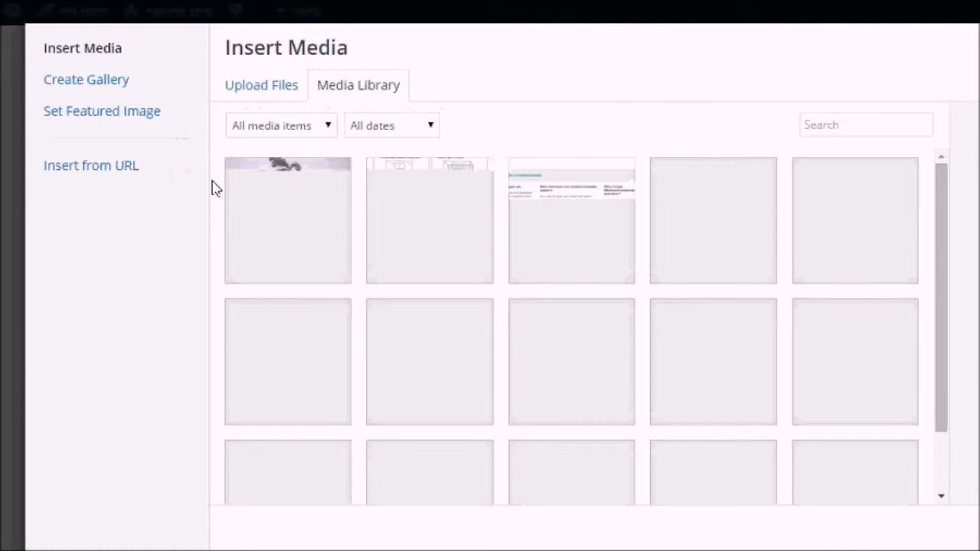
click(259, 90)
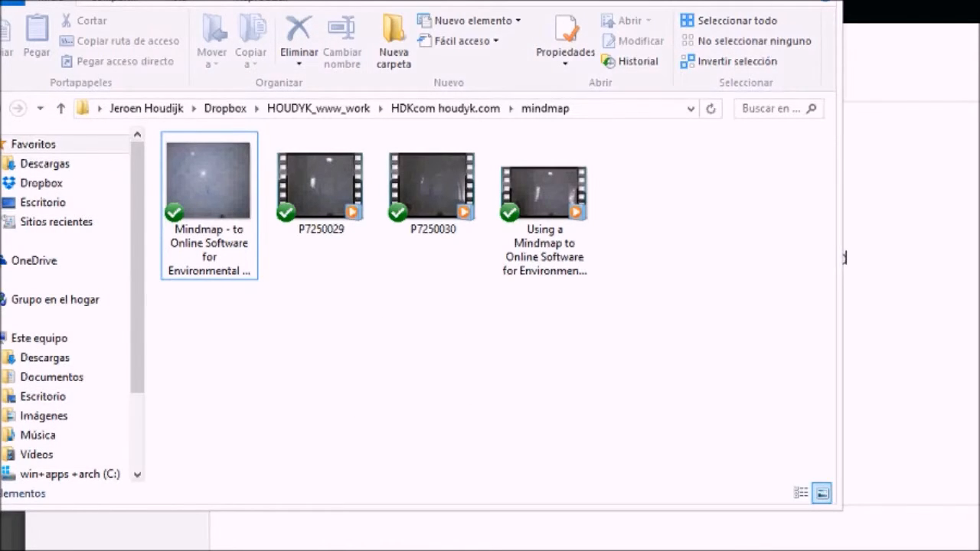
drag(429, 0, 979, 34)
click(906, 334)
drag(916, 248, 550, 322)
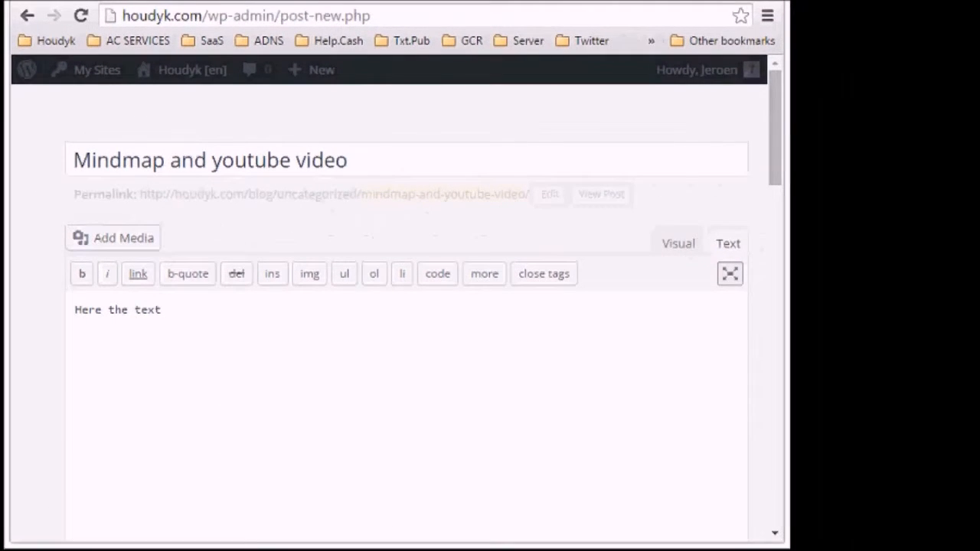
- Widen the browser window and select the uploaded mindmap image in the media library for insertion
drag(788, 276, 979, 275)
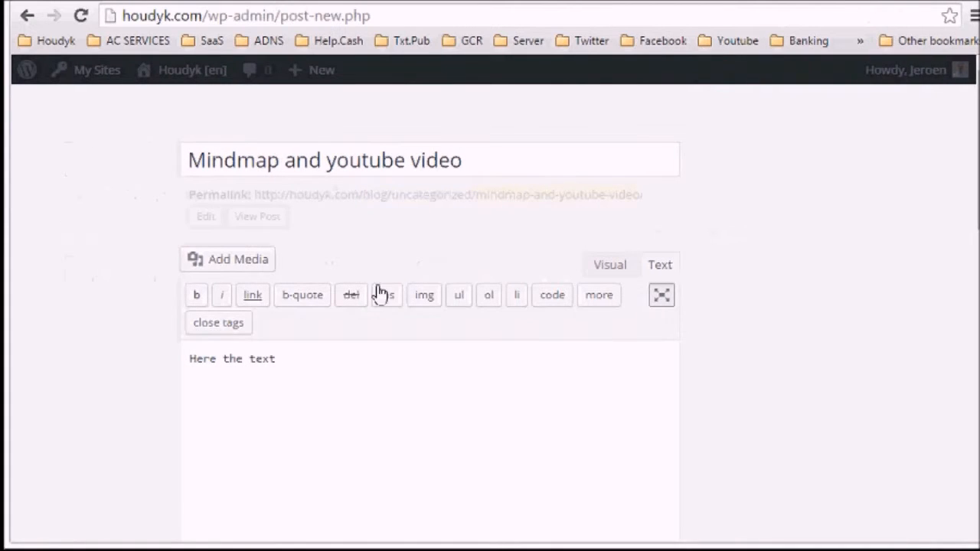
scroll(392, 376, down, 1)
scroll(387, 372, up, 1)
click(235, 265)
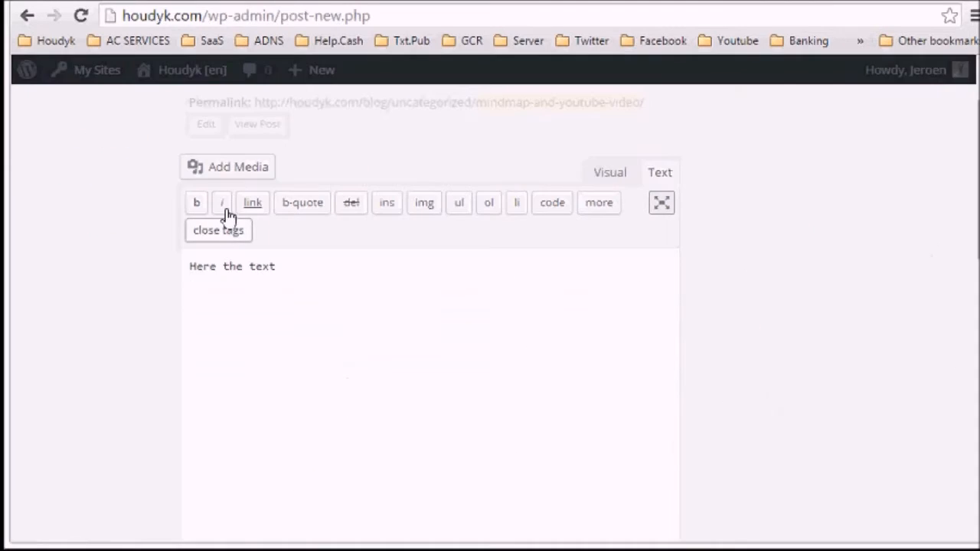
click(222, 170)
click(343, 300)
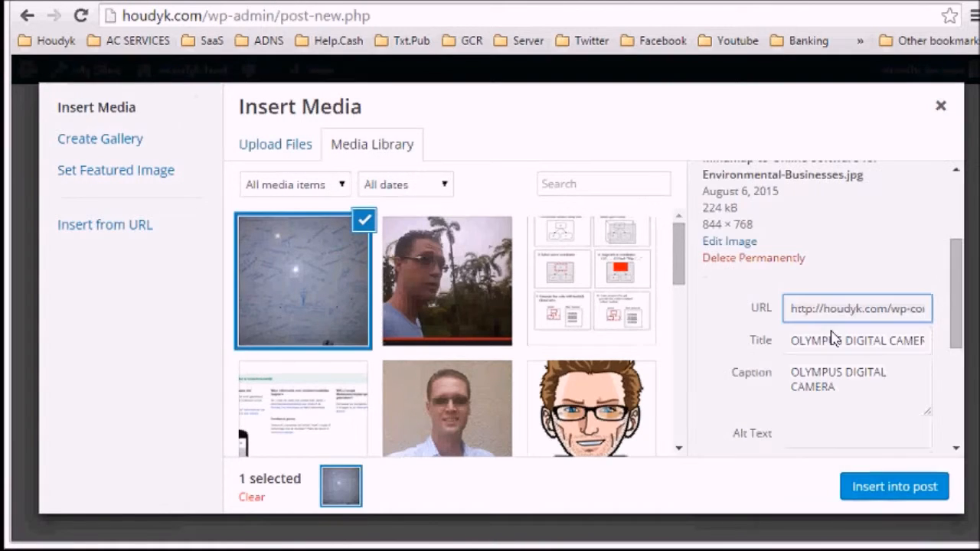
- Clear the caption and title of the selected mindmap image
drag(870, 396, 915, 343)
key(BackSpace)
key(BackSpace)
double_click(837, 342)
key(BackSpace)
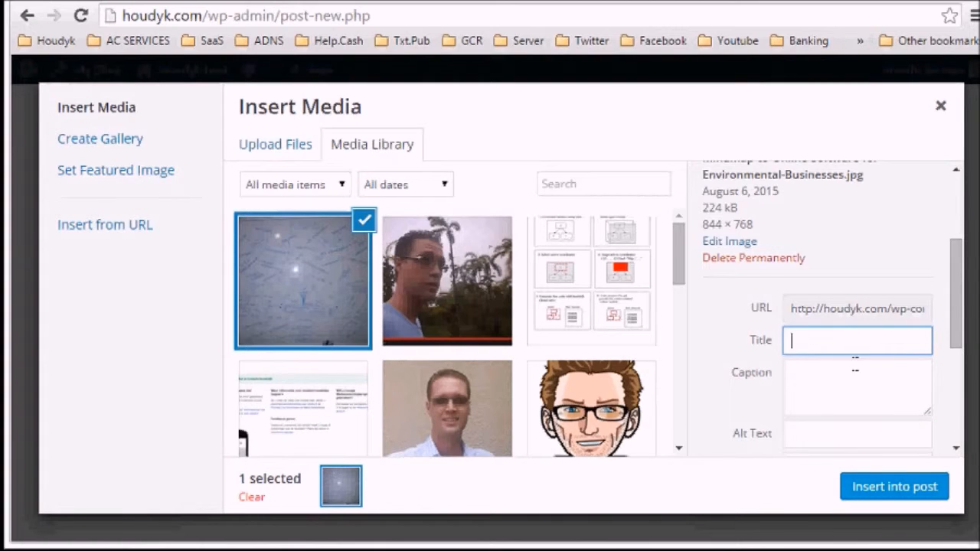
- Set the image's link target to None and insert the image into the post
scroll(838, 371, down, 3)
scroll(804, 417, down, 1)
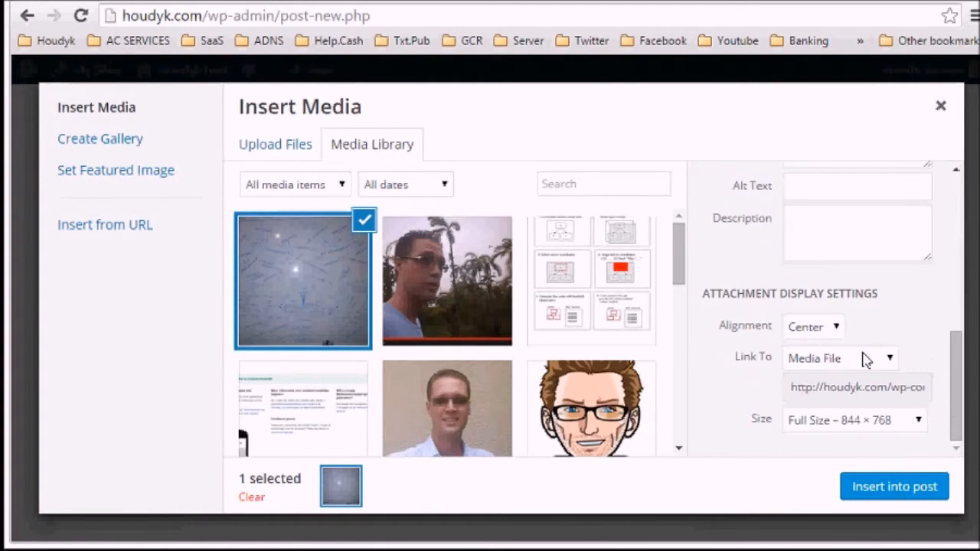
click(890, 360)
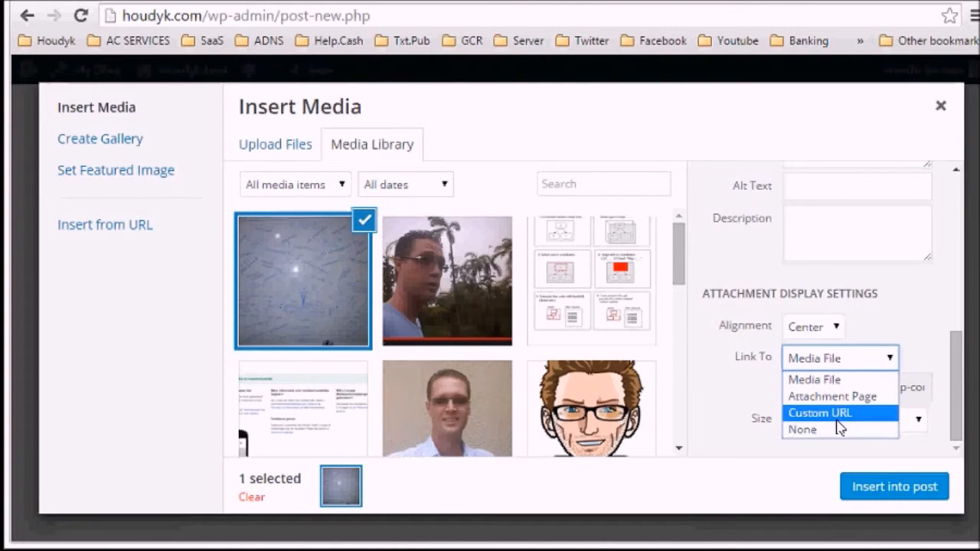
click(827, 429)
click(875, 488)
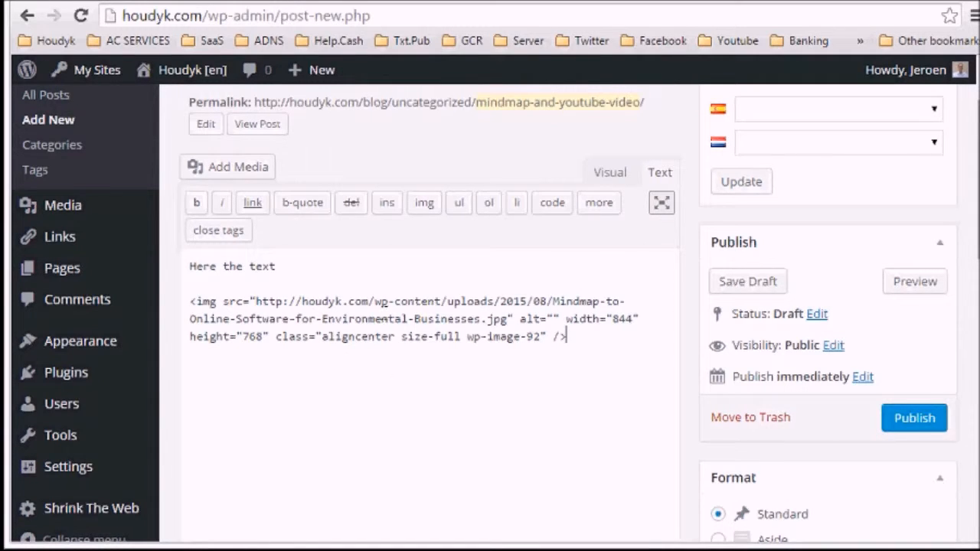
- Add the attribute title="Mindmap" after the empty alt attribute in the image's HTML tag
click(555, 319)
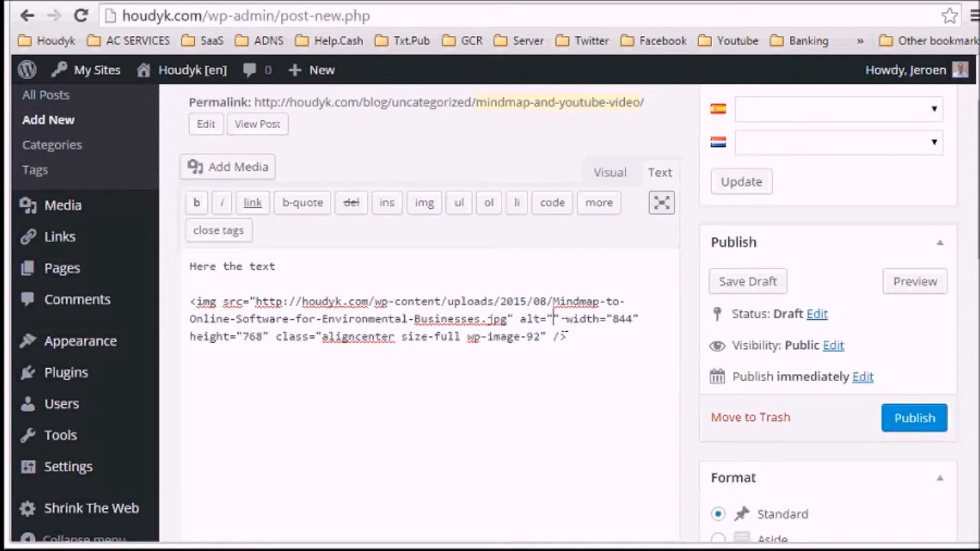
text(ti)
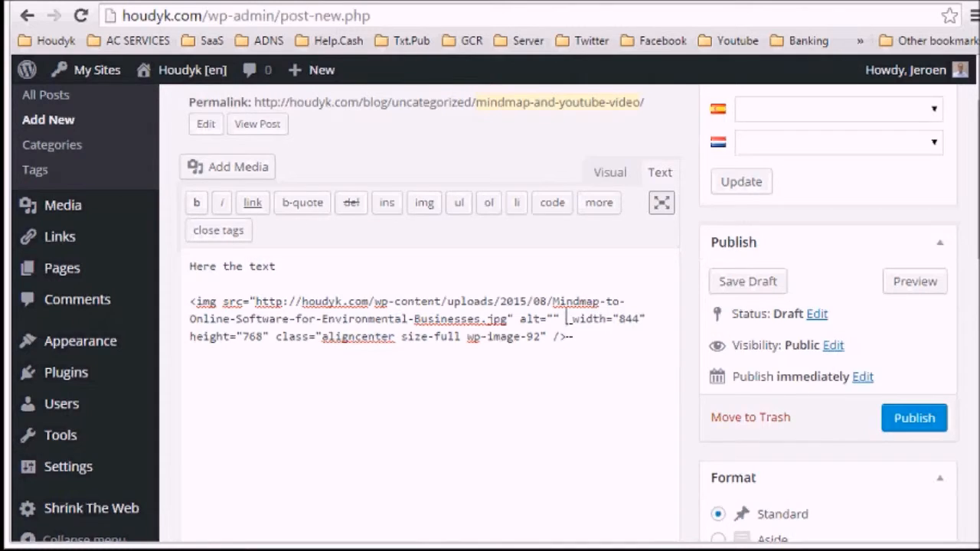
text(tle="")
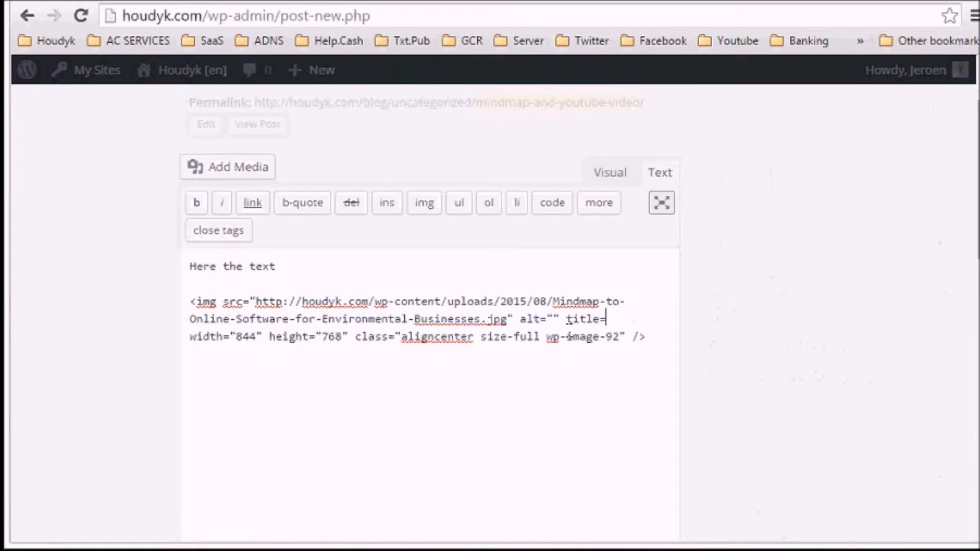
key(Left)
text(Mindmap)
click(648, 337)
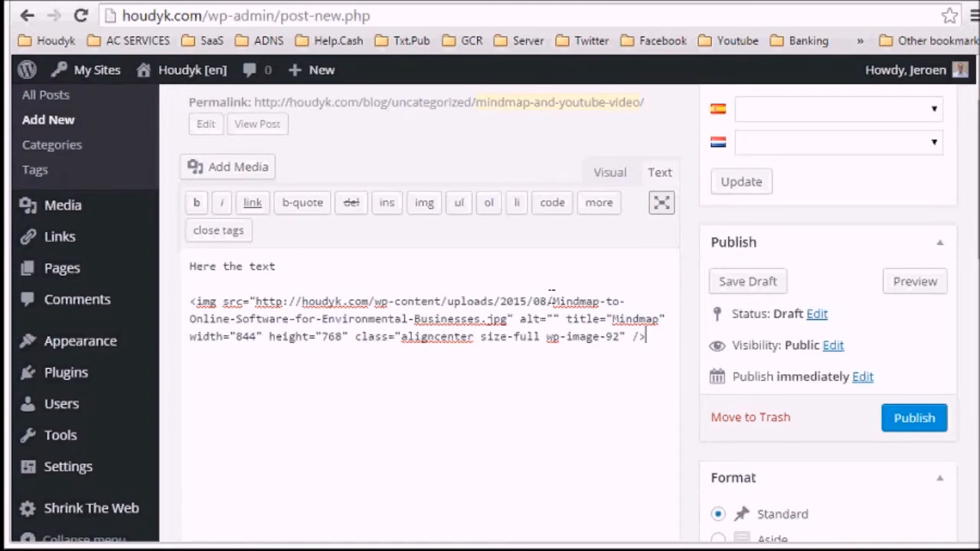
- Save the post draft, check the mindmap image on the preview page and return to editing the post
click(750, 291)
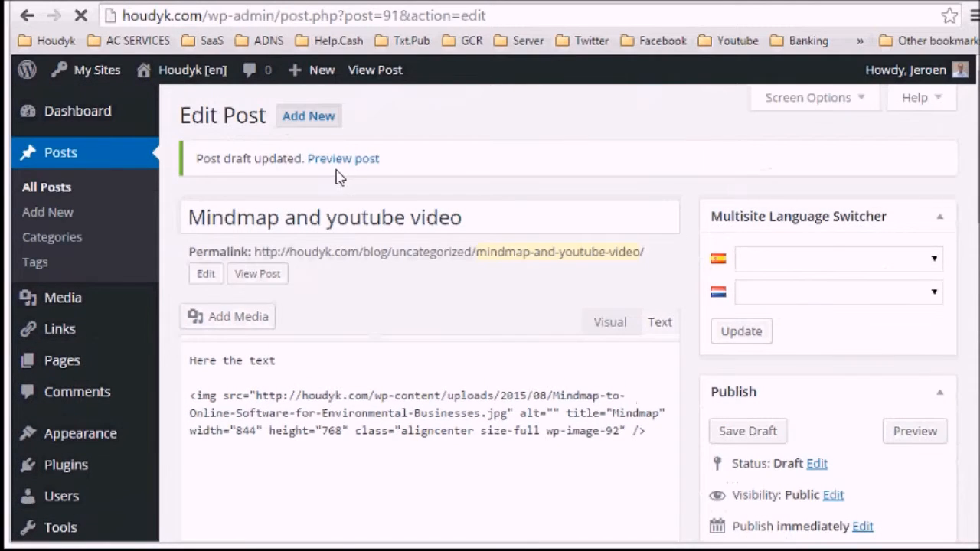
click(339, 159)
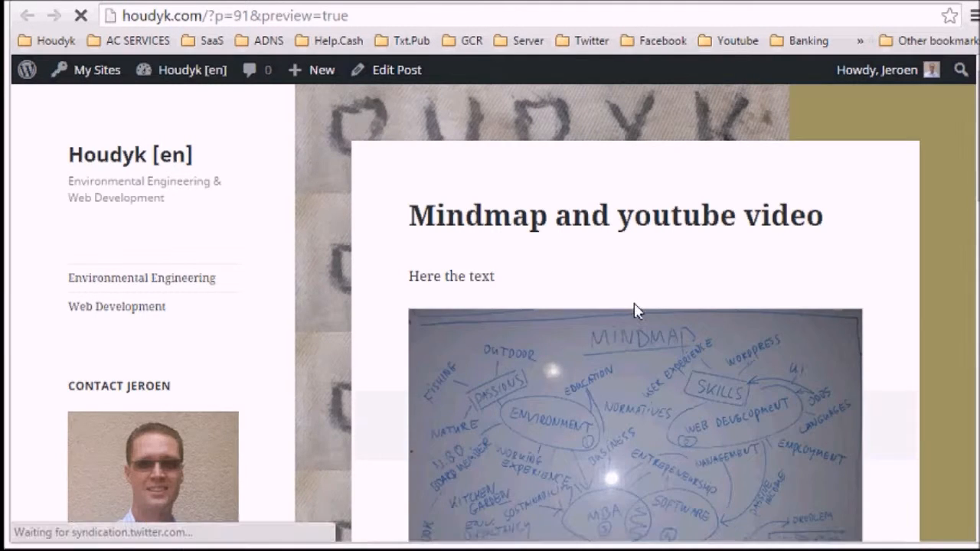
scroll(634, 305, down, 1)
scroll(634, 305, down, 1)
scroll(632, 318, down, 2)
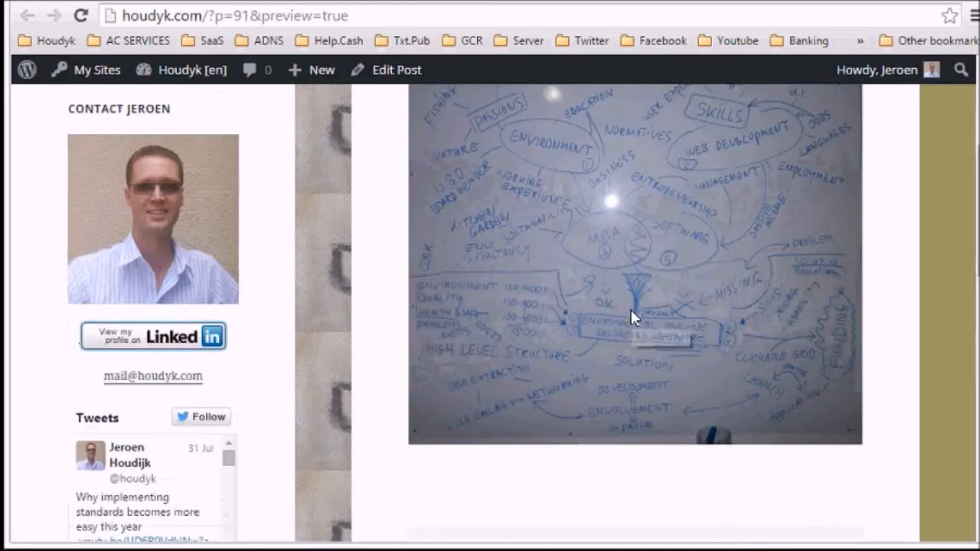
scroll(630, 317, up, 4)
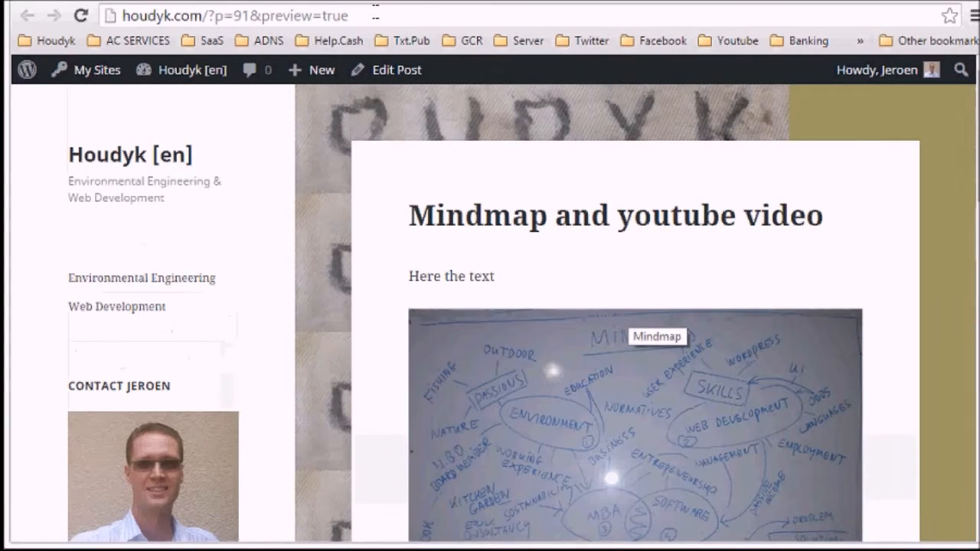
click(383, 74)
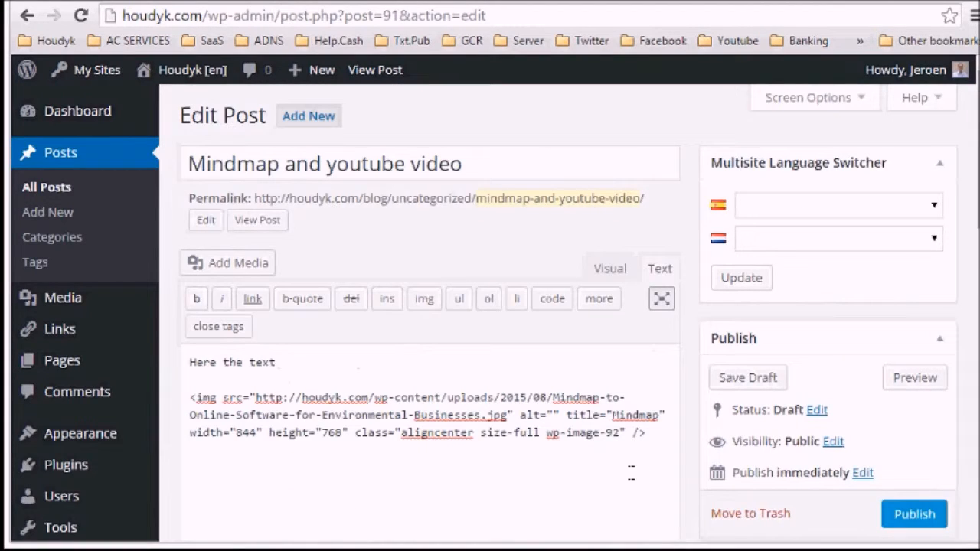
- Add an empty line below the mindmap image tag in the post's HTML
click(631, 473)
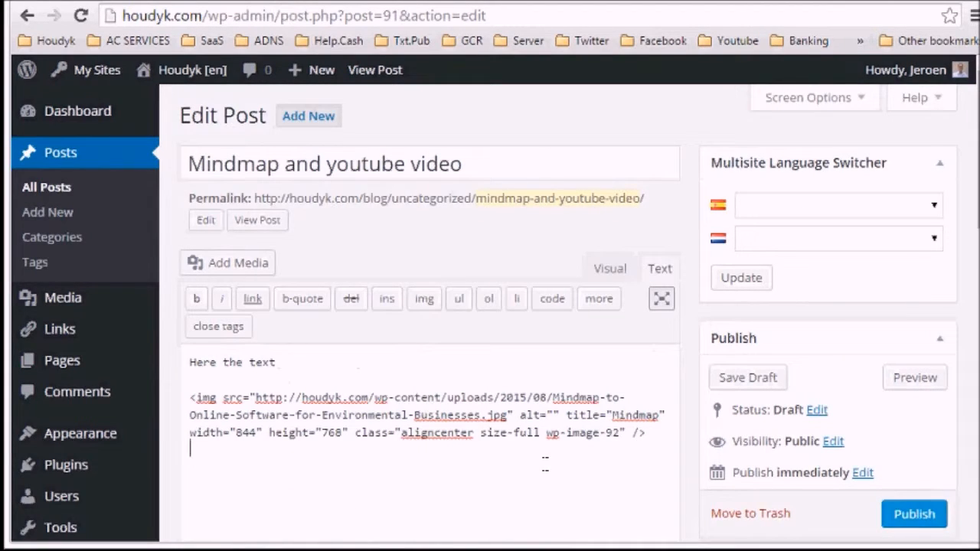
key(Return)
scroll(435, 427, down, 1)
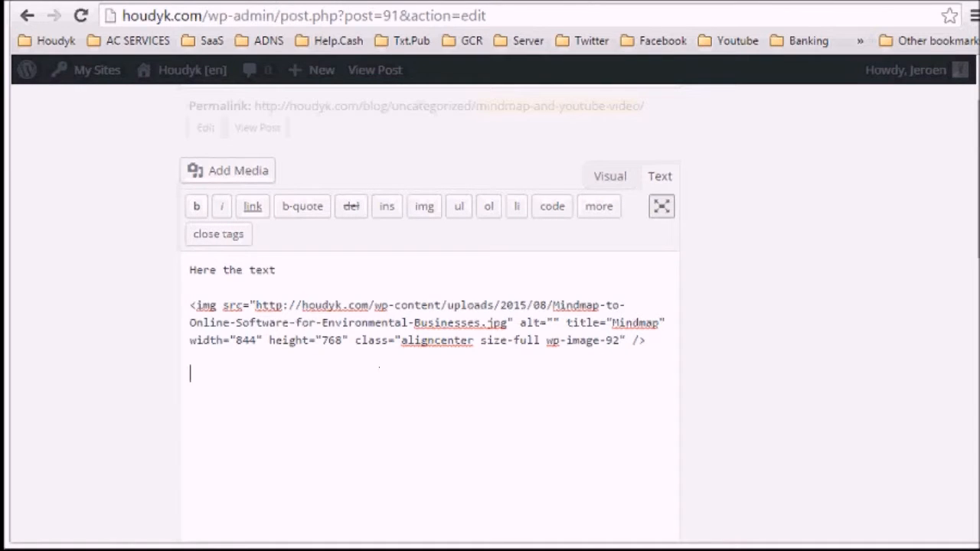
- Switch to the YouTube page of "The High Level Structure Explained in 10 Slides" and open the video's sharing options
click(478, 4)
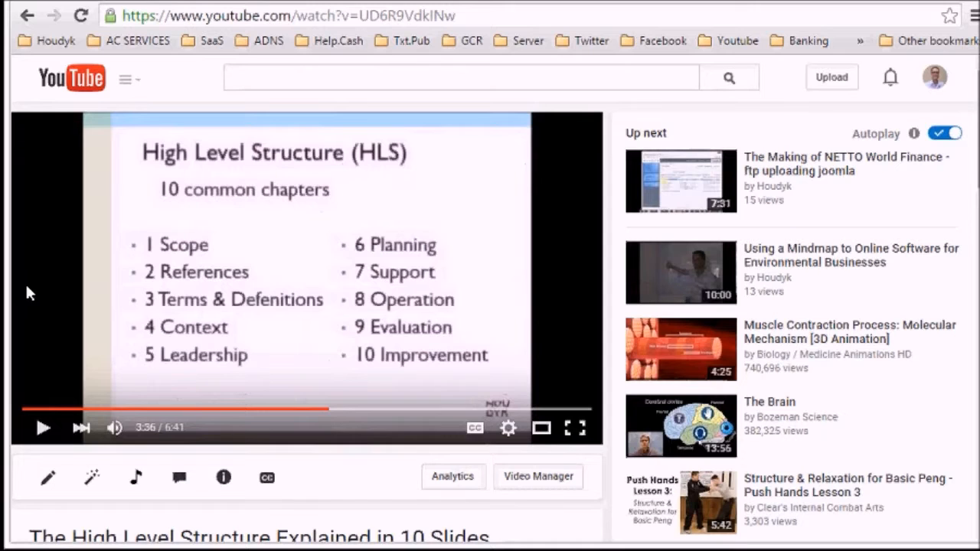
scroll(41, 280, down, 4)
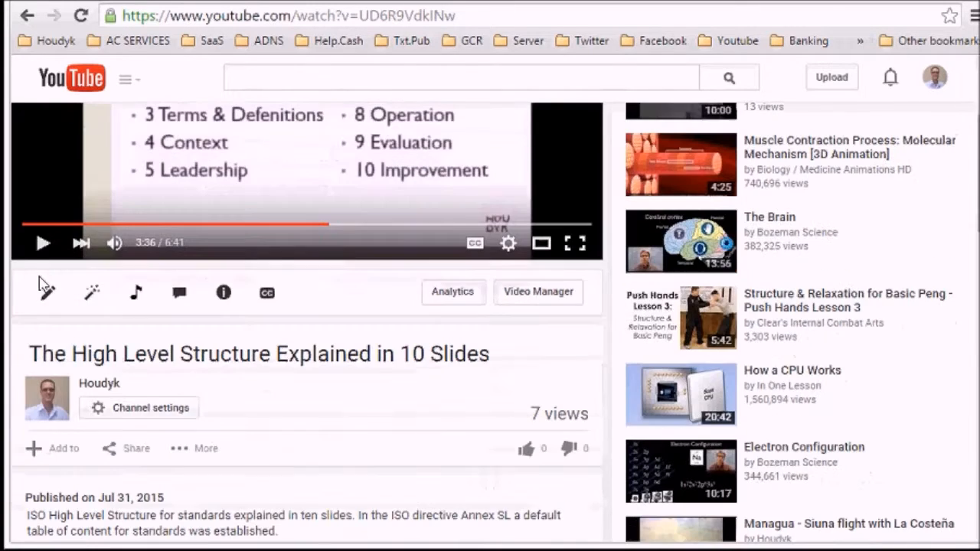
scroll(334, 346, down, 1)
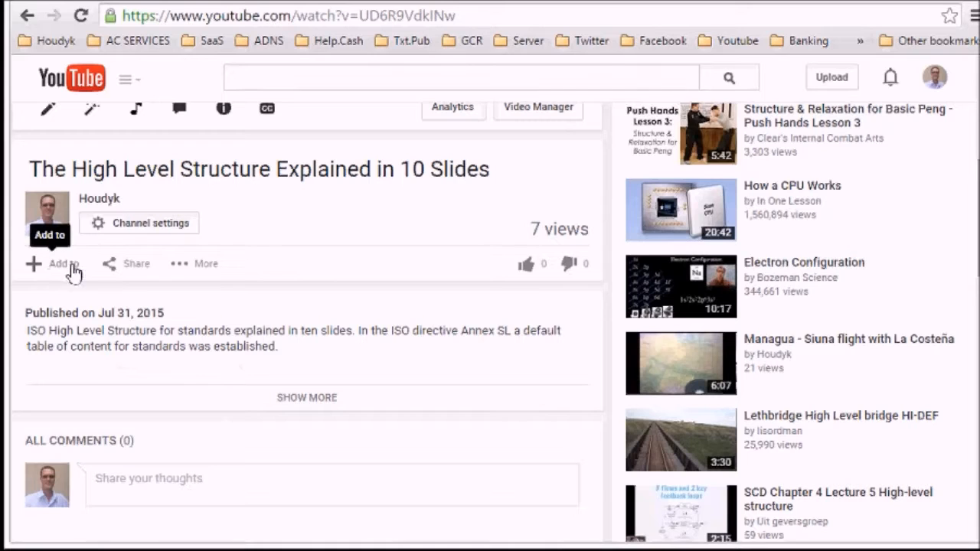
click(193, 268)
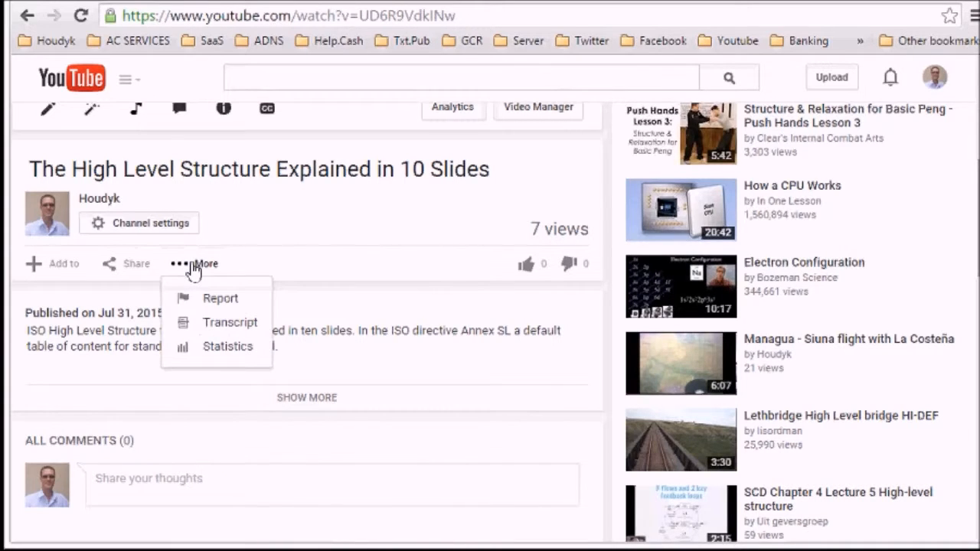
click(132, 268)
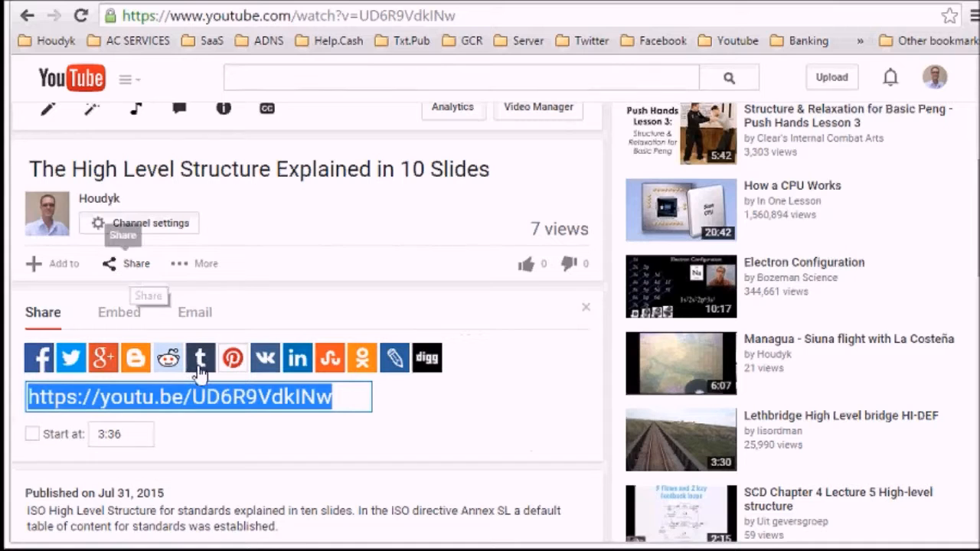
scroll(212, 453, down, 2)
scroll(212, 447, up, 2)
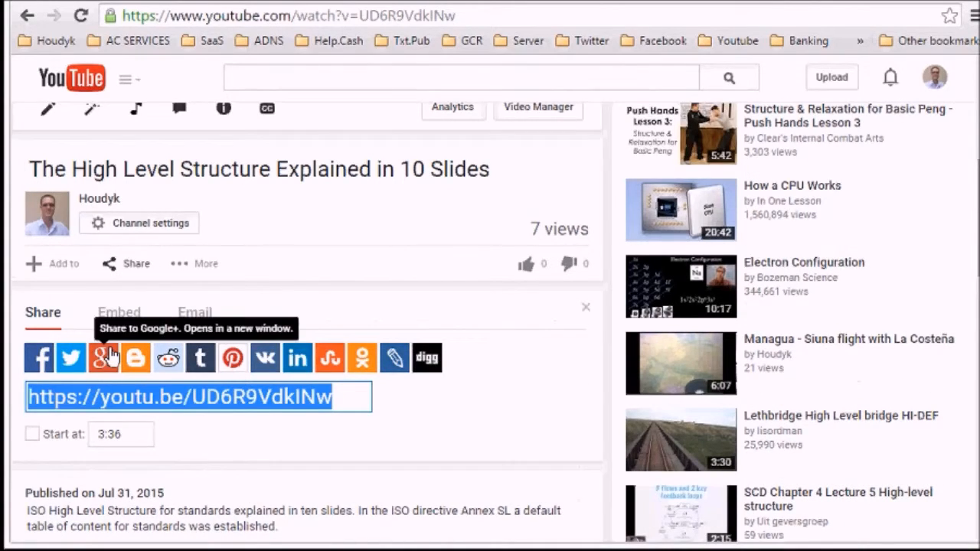
- Copy the video's iframe embed code and paste it below the mindmap image tag in the WordPress post
click(125, 324)
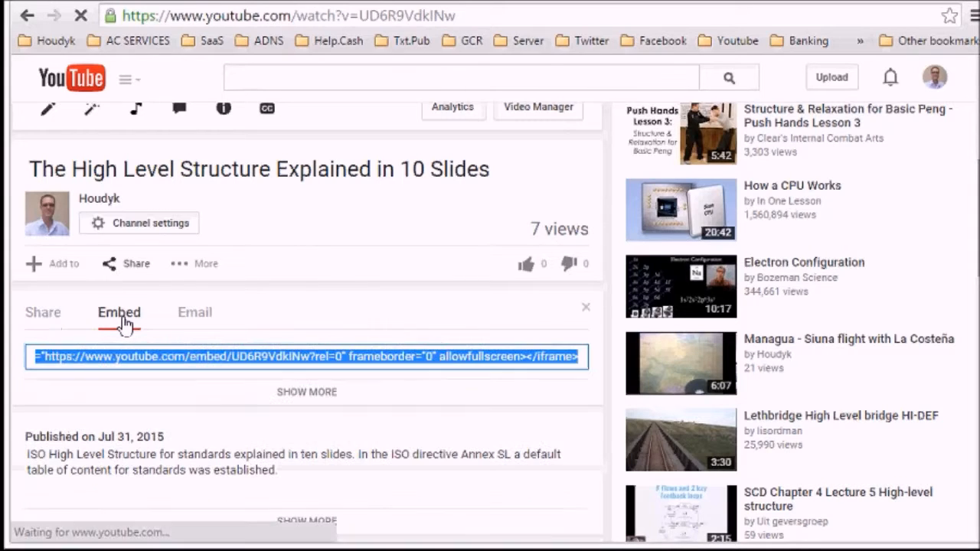
right_click(194, 354)
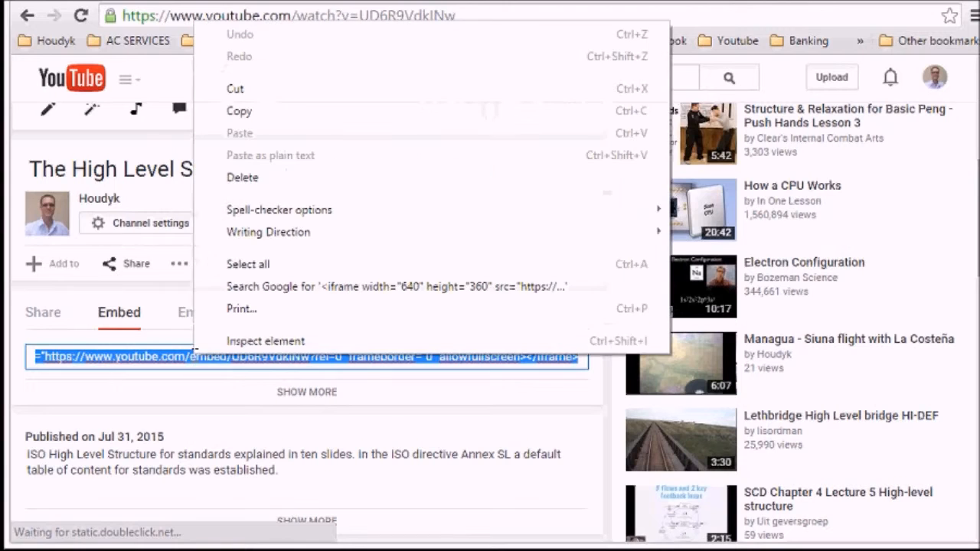
click(244, 111)
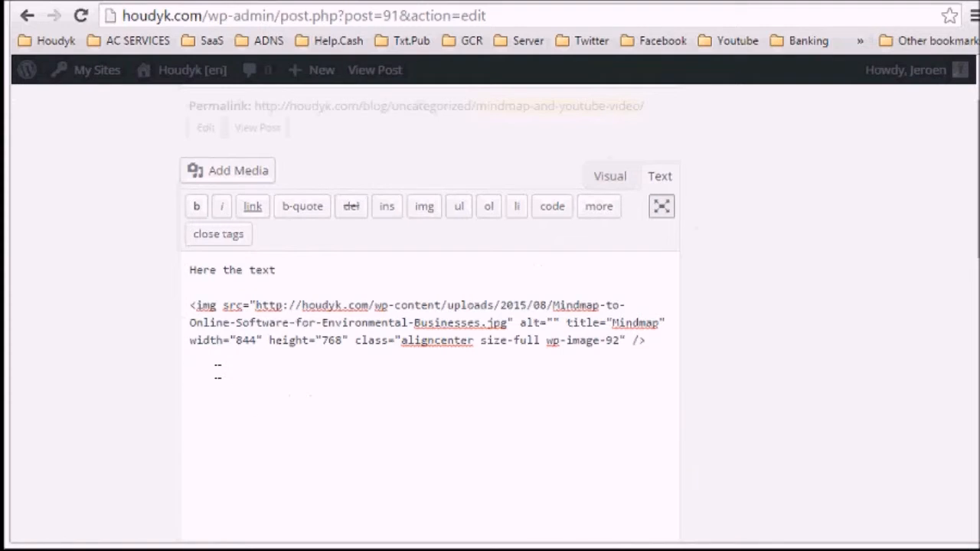
text(<iframe width="640" height="360" src="https://www.youtube.com/embed/UD6R9VdkINw?rel=0" frameborder="0" allowfullscreen></iframe>)
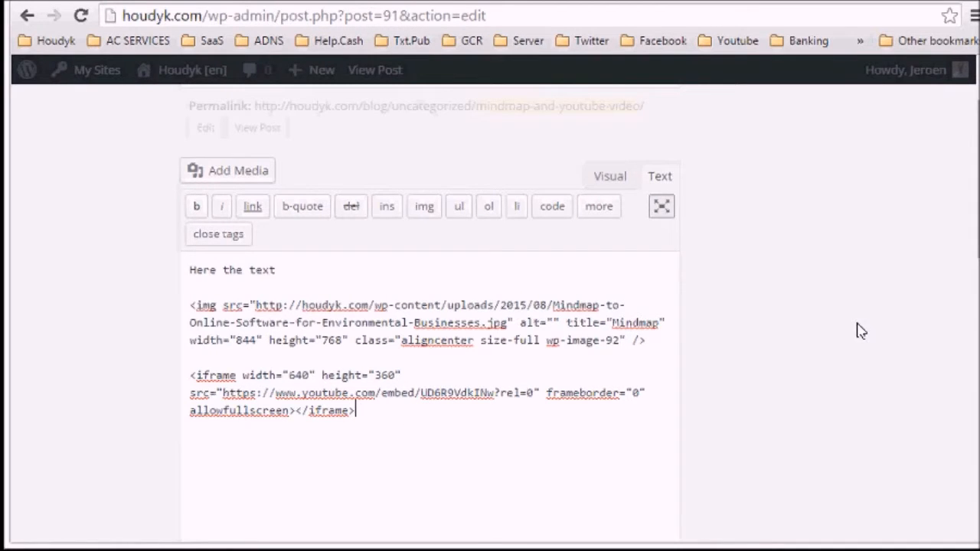
- Save the draft, check the mindmap image and embedded video on the preview page, and return to editing the post
click(766, 386)
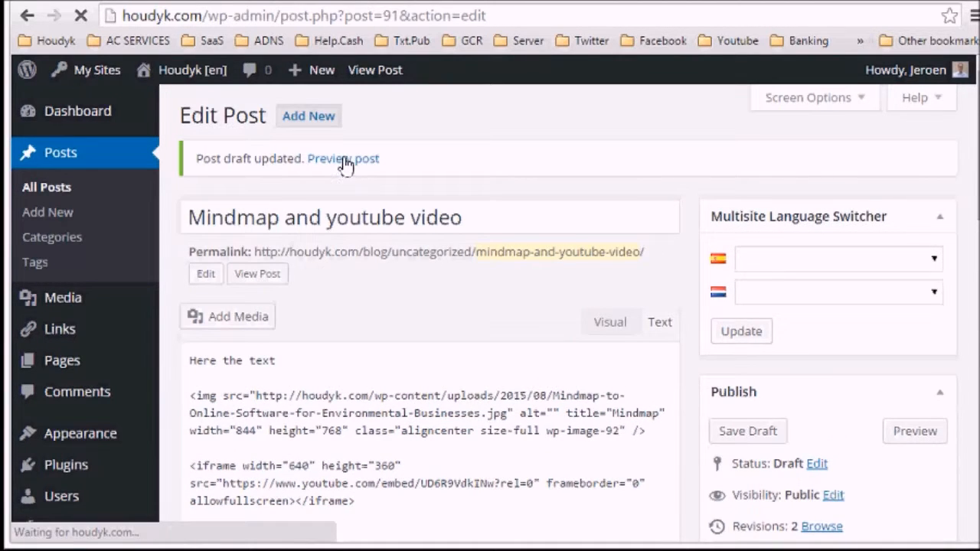
click(345, 160)
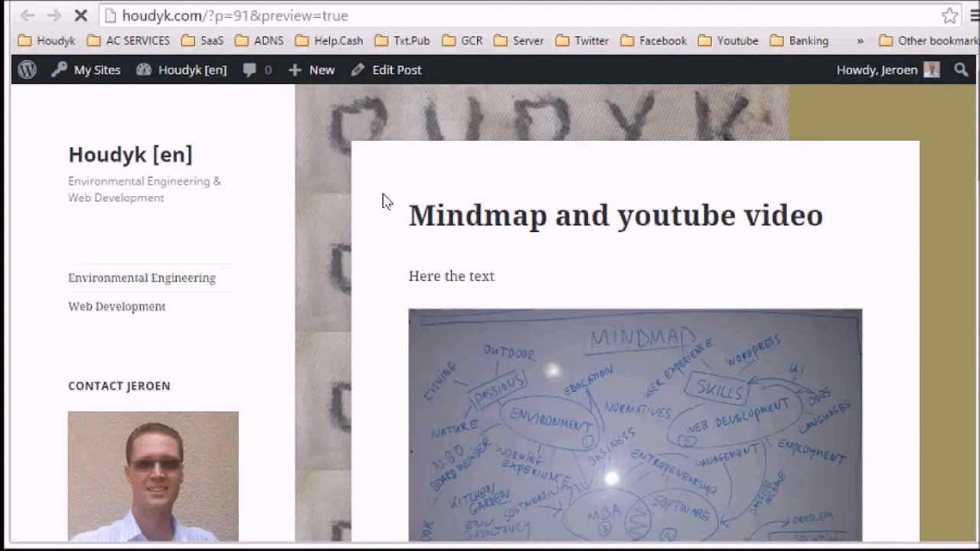
scroll(637, 353, down, 1)
scroll(635, 356, down, 1)
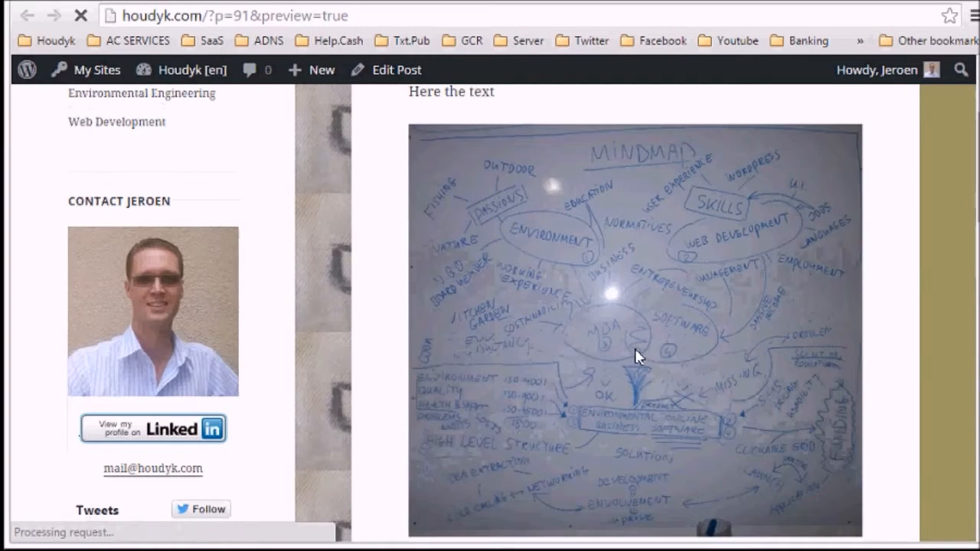
scroll(635, 357, down, 5)
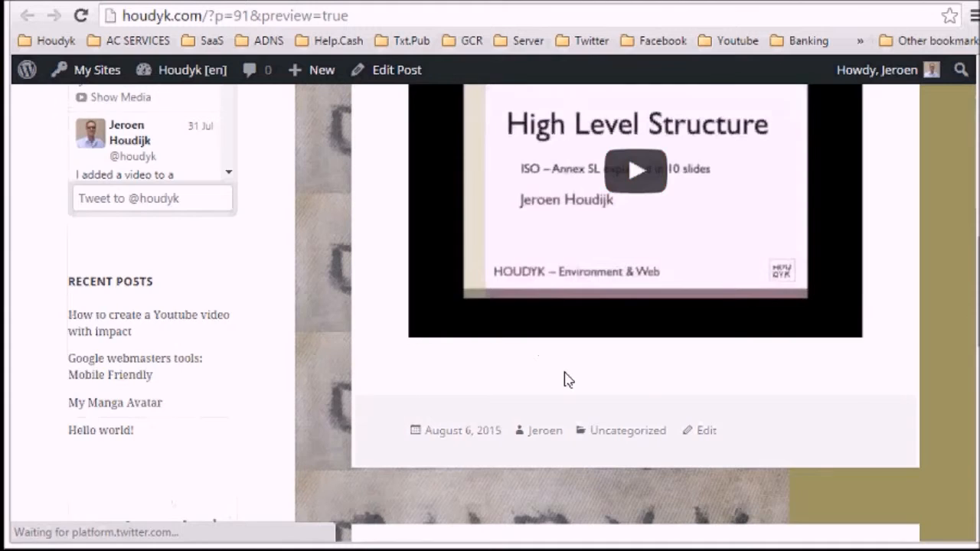
scroll(564, 378, up, 1)
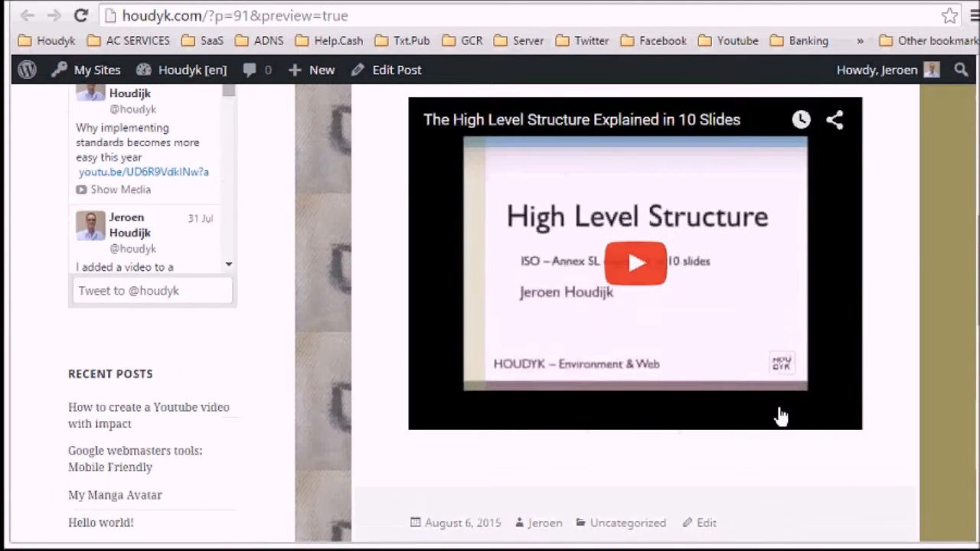
scroll(777, 416, up, 1)
scroll(782, 413, up, 3)
scroll(779, 409, up, 3)
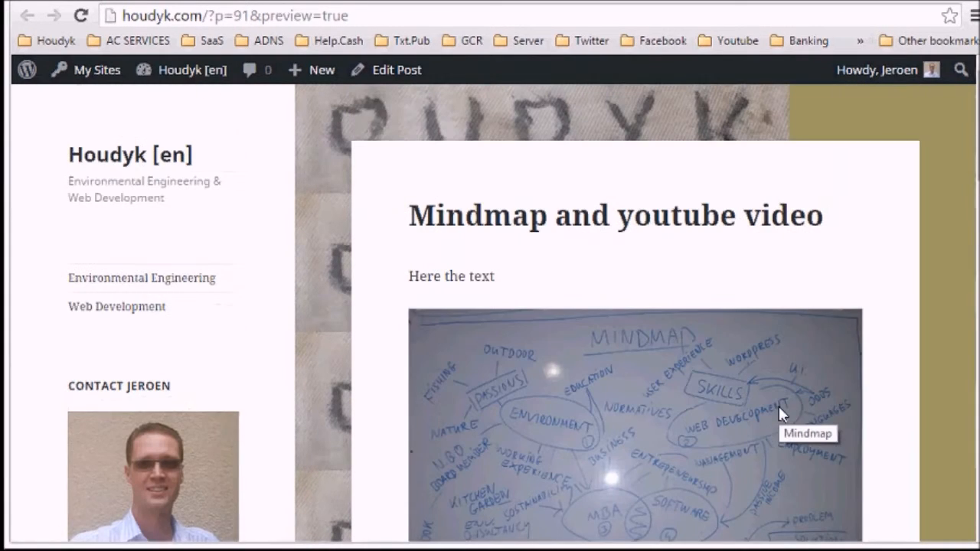
click(390, 69)
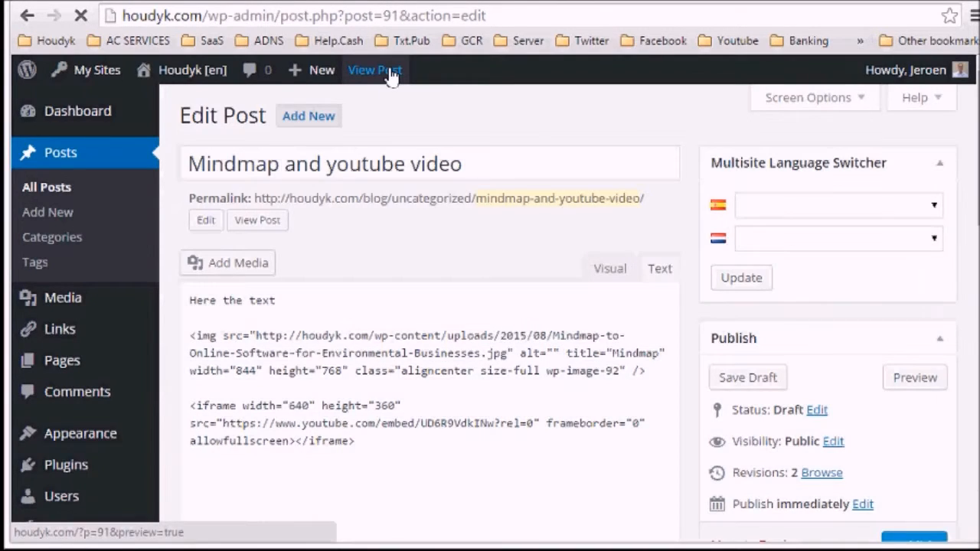
- Insert the text "blabalab" as a separate paragraph between the image tag and the video iframe
scroll(396, 375, down, 1)
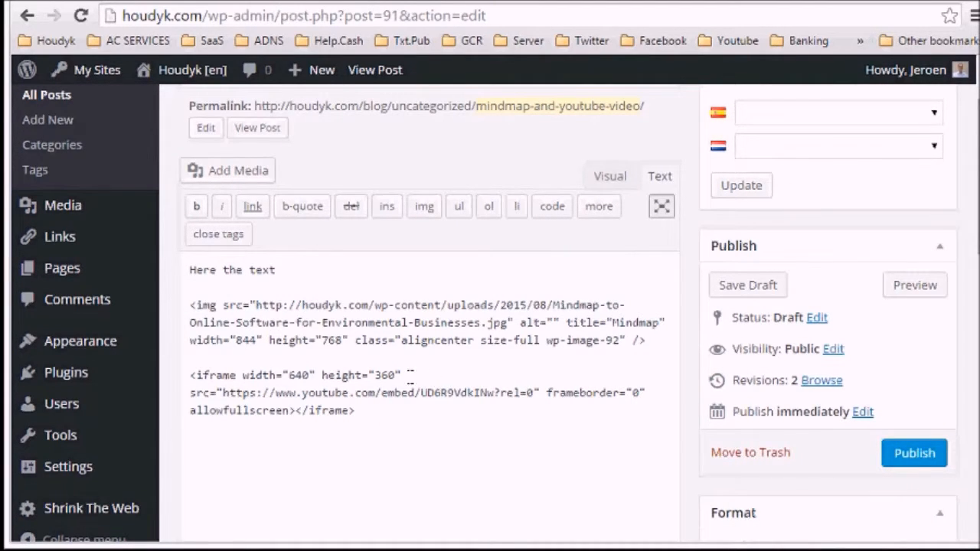
click(657, 354)
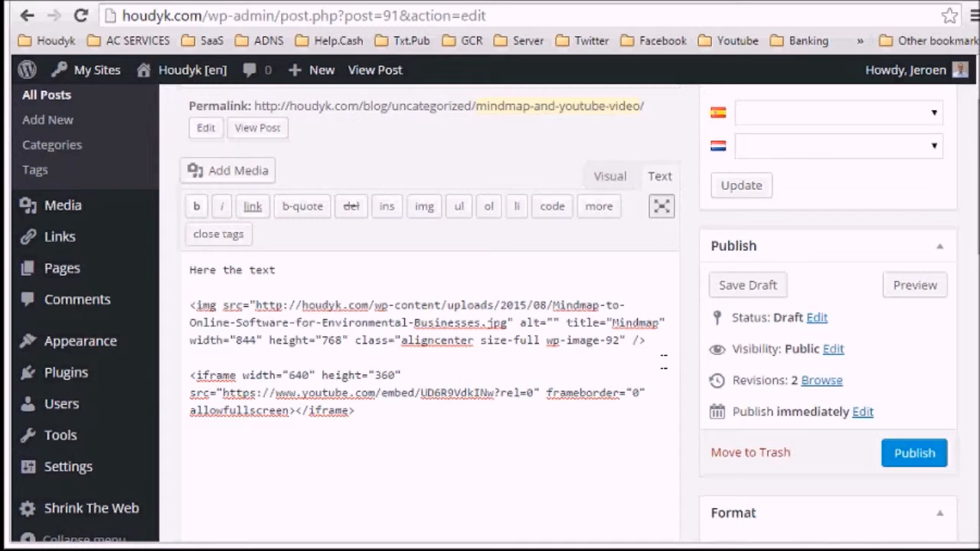
key(Return)
key(Return)
click(210, 371)
text(blabalab)
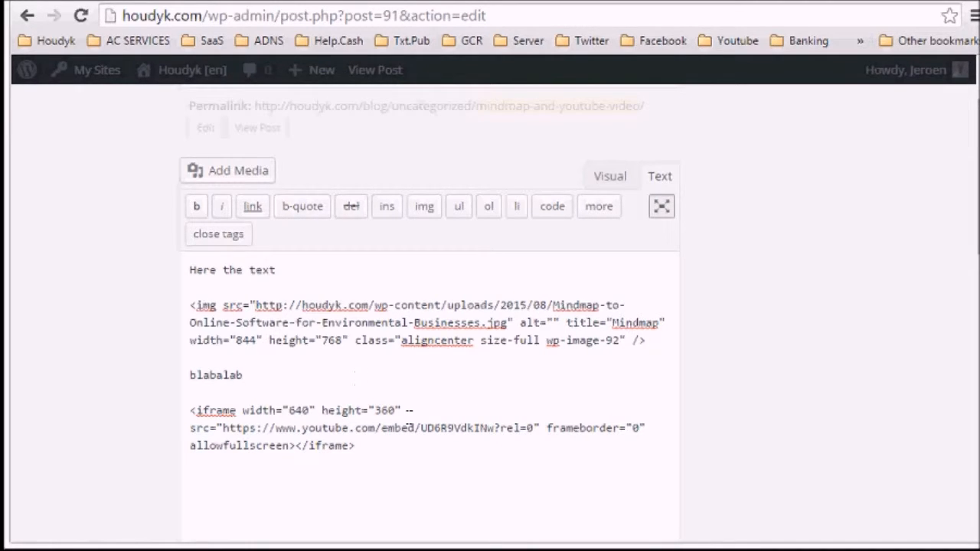
- Assign the post to the Podcast category and remove it from Uncategorized
scroll(777, 376, down, 4)
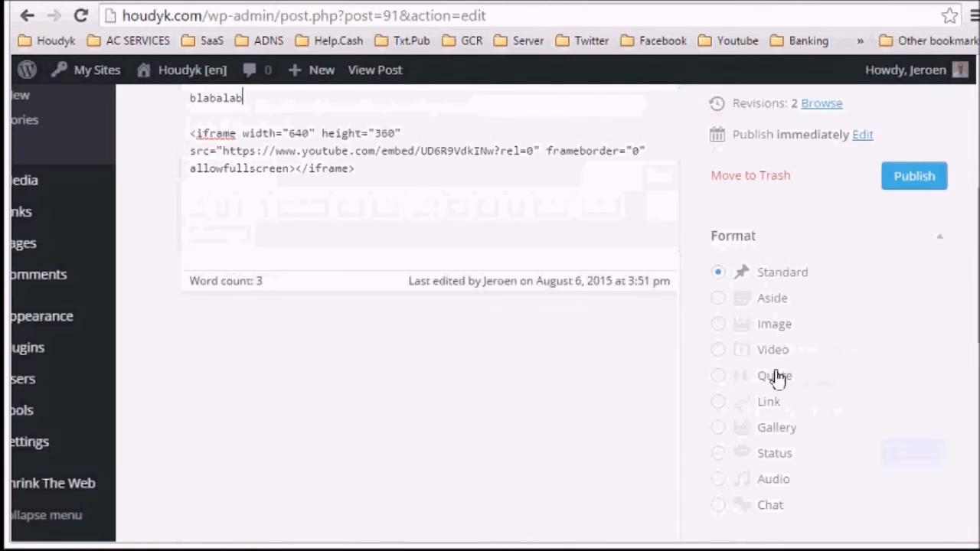
scroll(624, 376, down, 3)
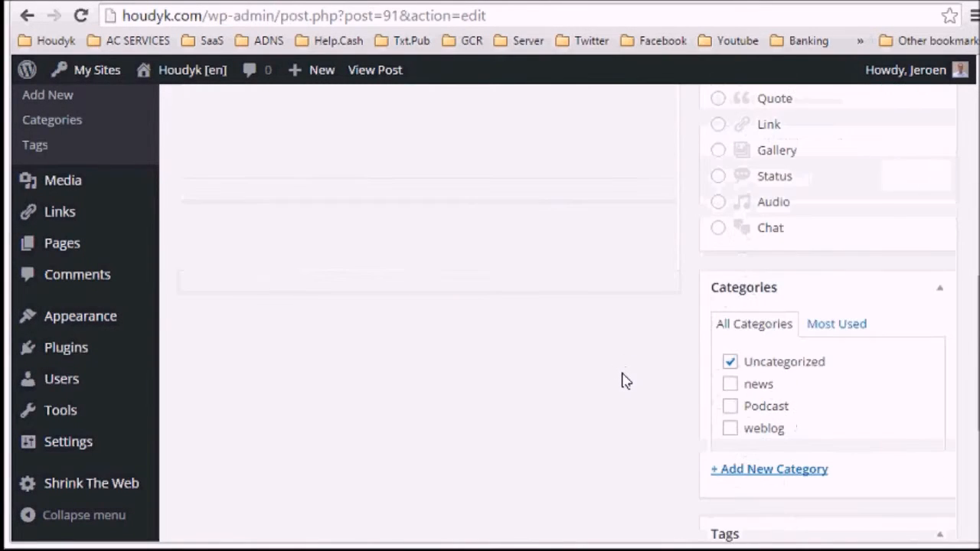
scroll(623, 380, down, 1)
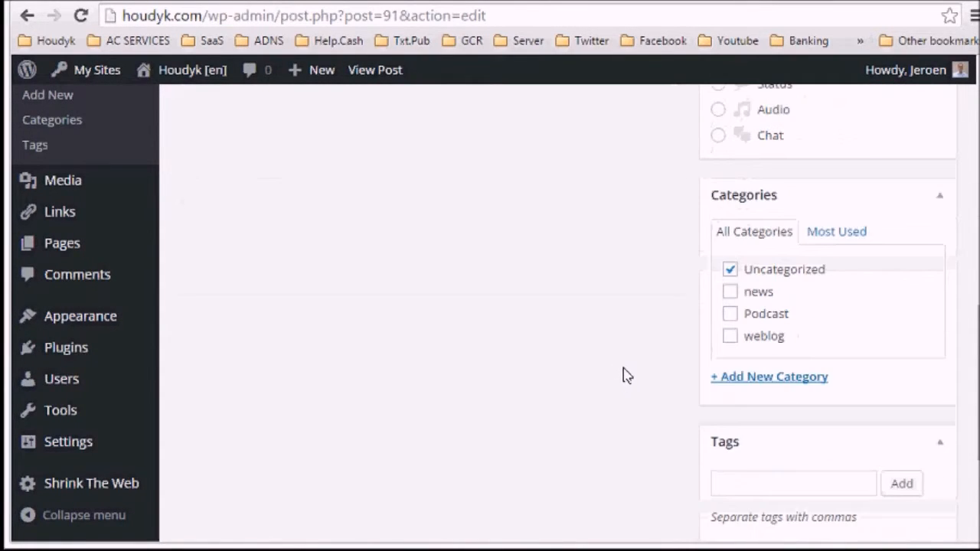
click(732, 320)
click(730, 270)
- Add the tags "Mindmap" and "Youtube" to the post
scroll(579, 362, down, 1)
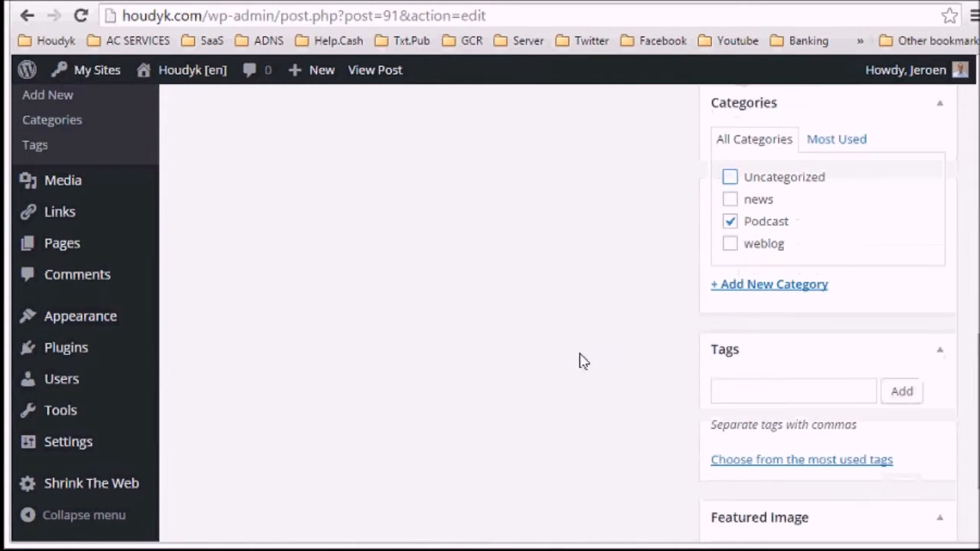
click(739, 391)
text(M)
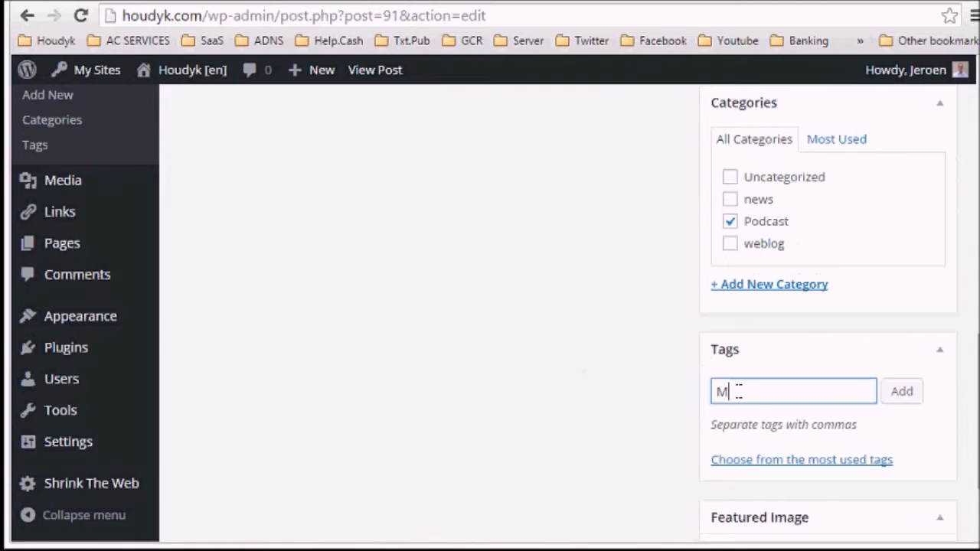
text(indmap)
key(Return)
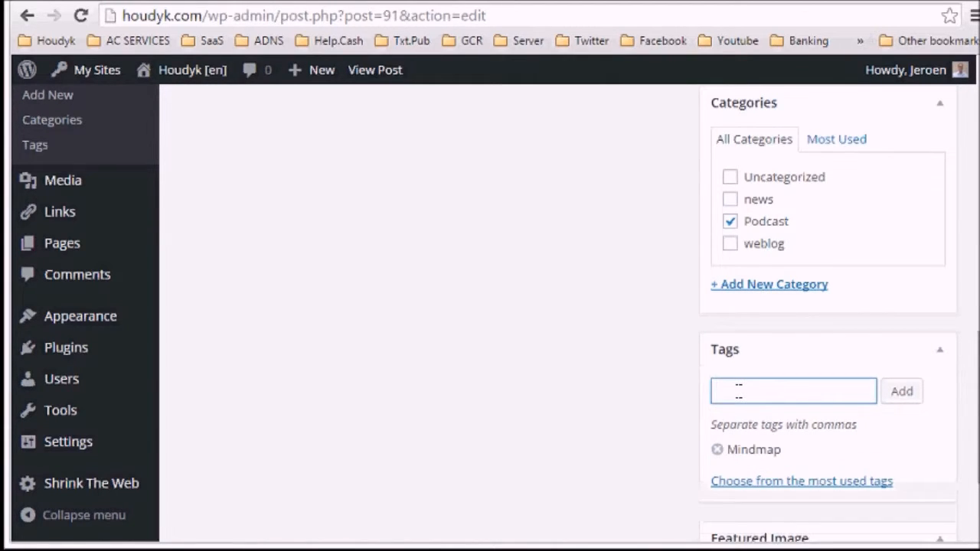
text(Youtube)
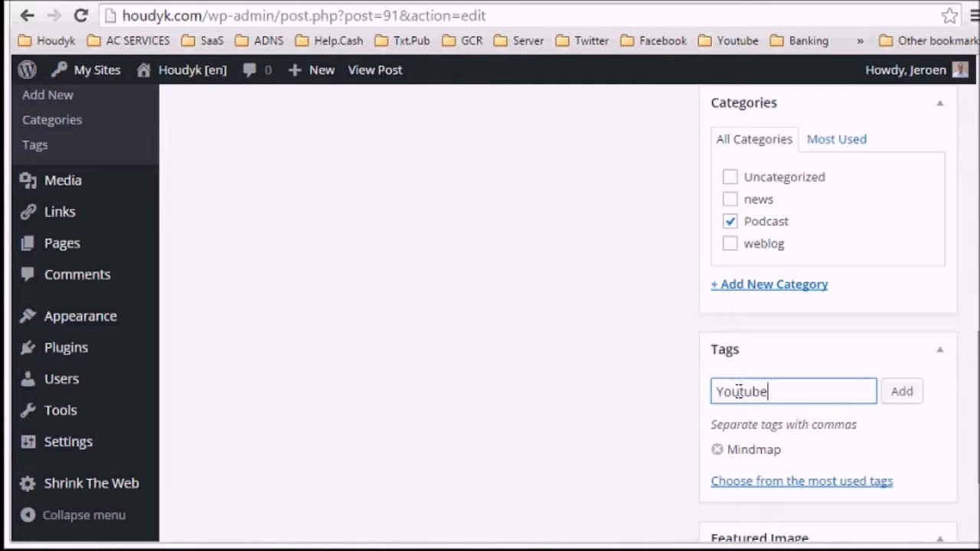
key(Return)
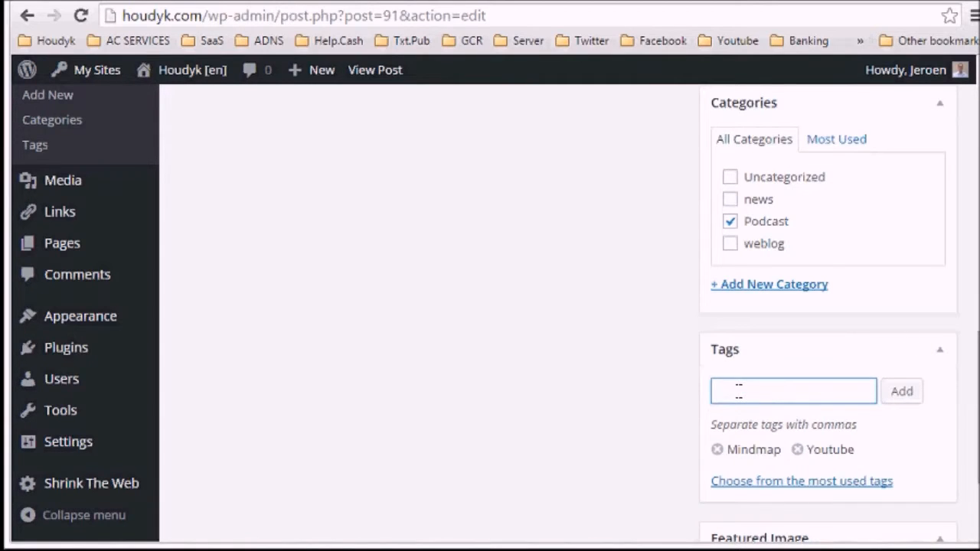
- Add the tag "Tutorial" to the post
text(Tutorial)
key(Return)
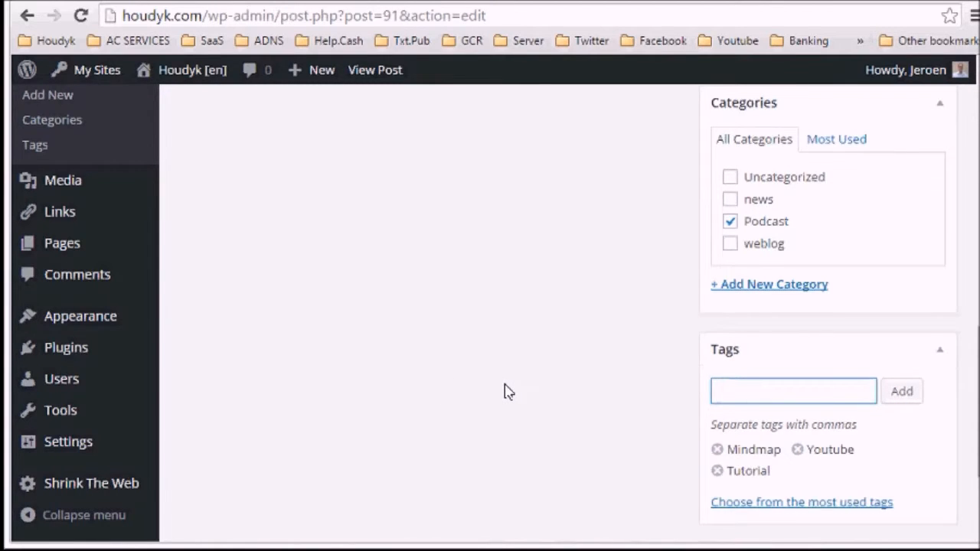
- Set the whiteboard mindmap photo from the media library as the post's featured image
scroll(505, 391, up, 1)
scroll(506, 390, down, 2)
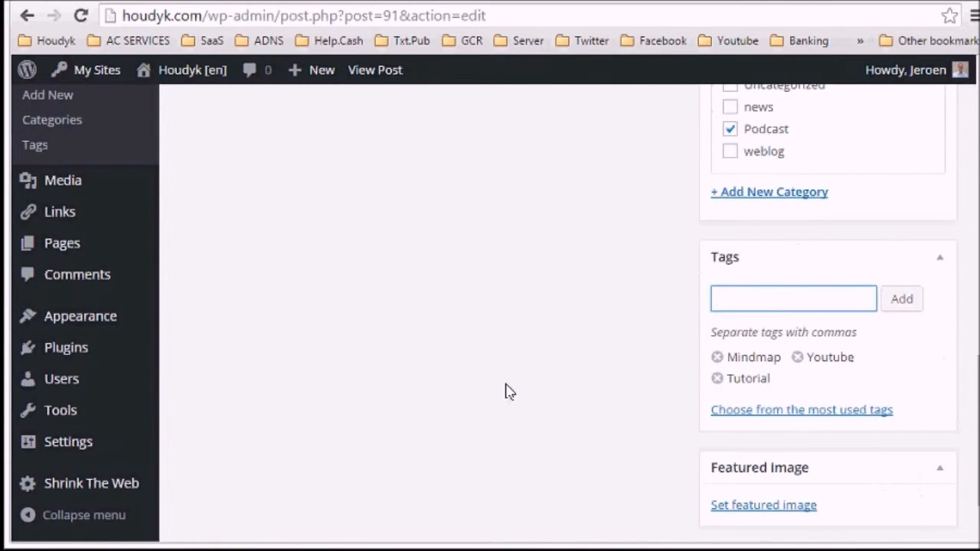
scroll(505, 391, up, 1)
scroll(505, 391, down, 2)
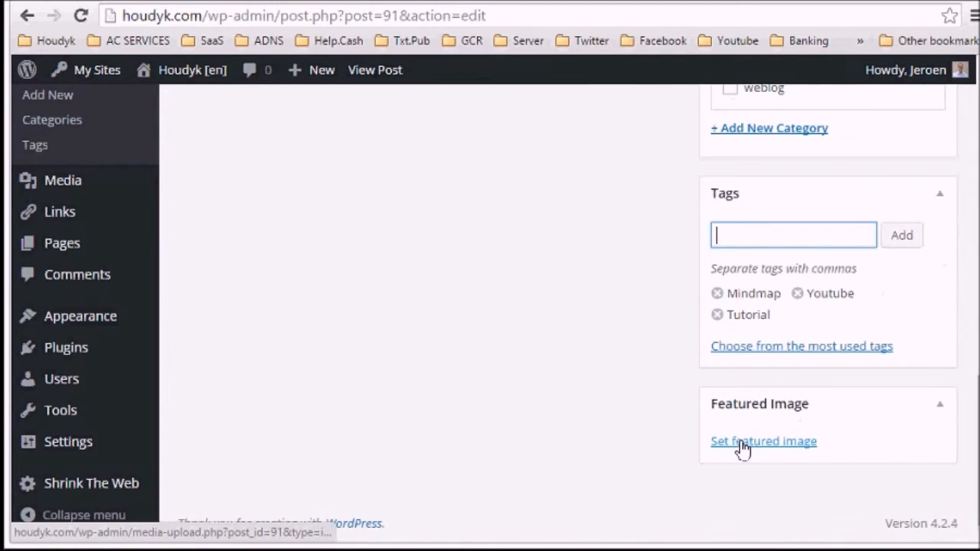
click(746, 448)
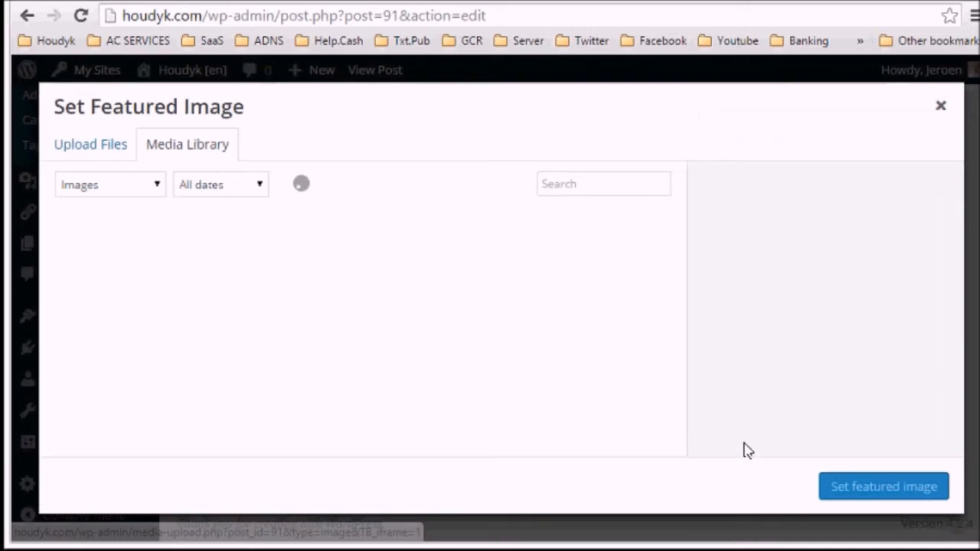
click(128, 292)
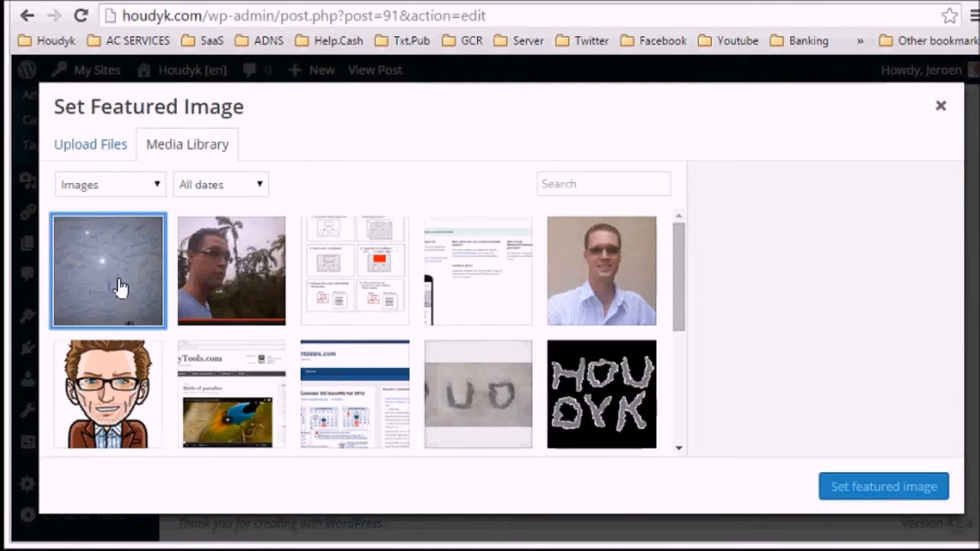
click(871, 490)
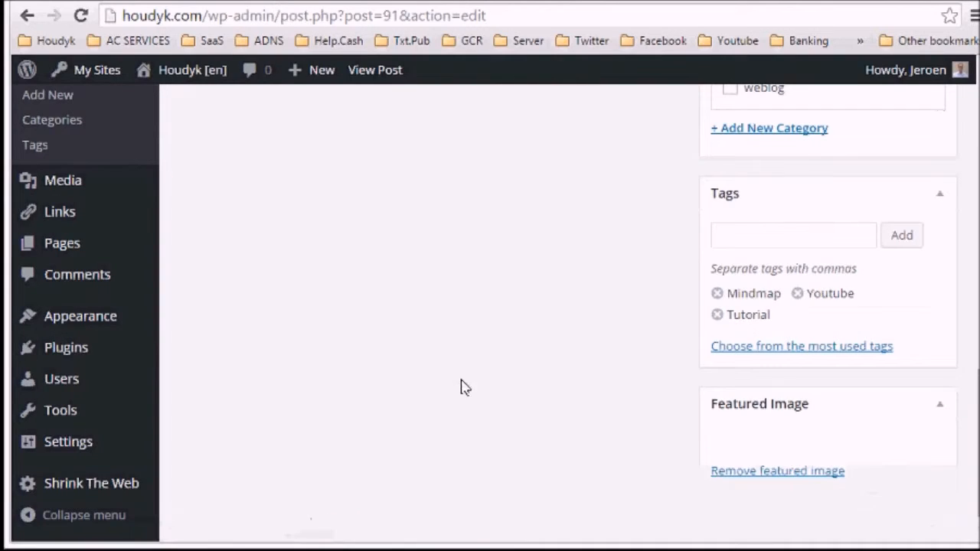
- Update the post from the Multisite Language Switcher box and confirm leaving the page
scroll(428, 371, up, 10)
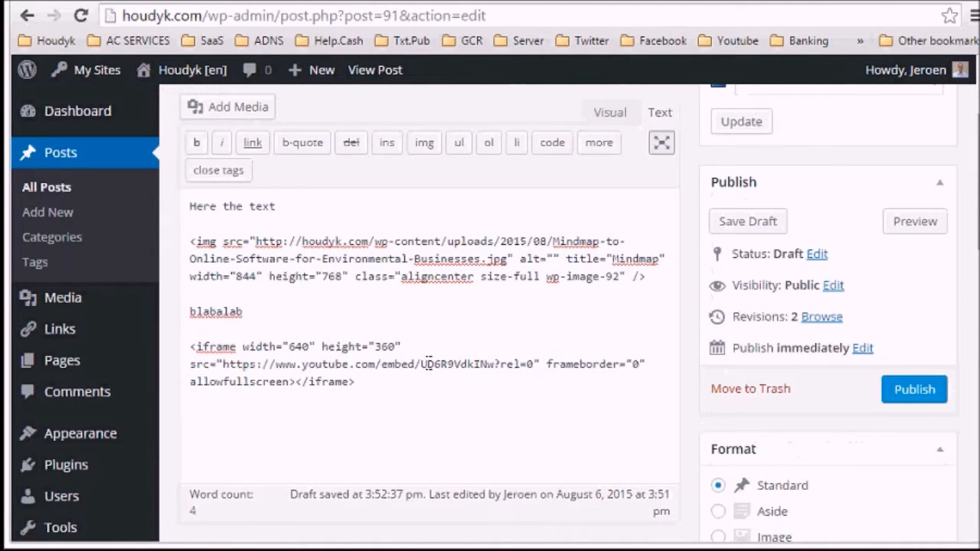
scroll(735, 324, up, 2)
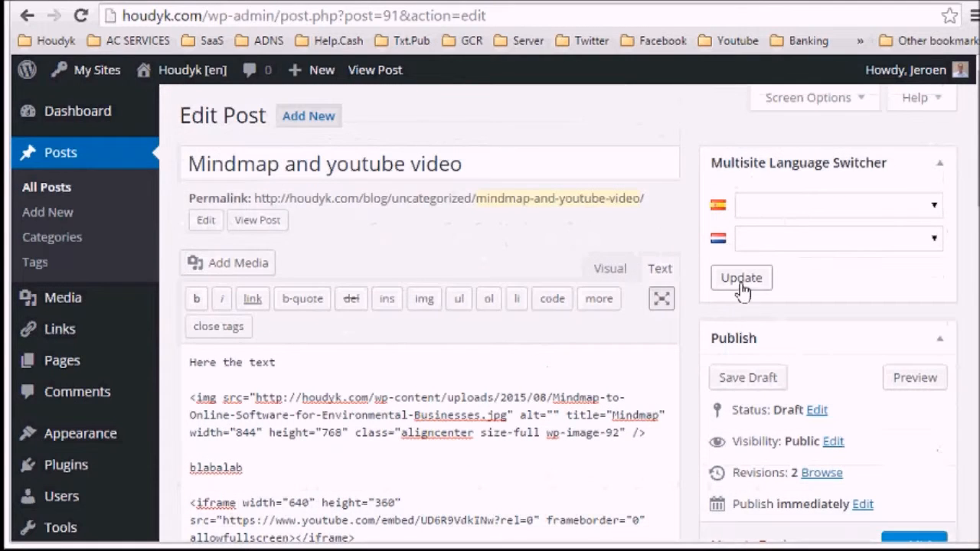
click(741, 280)
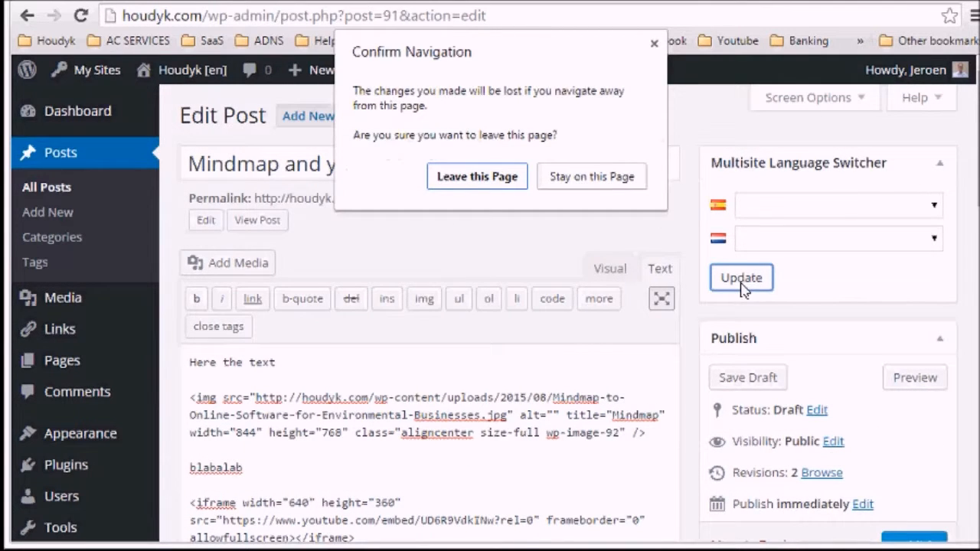
click(480, 176)
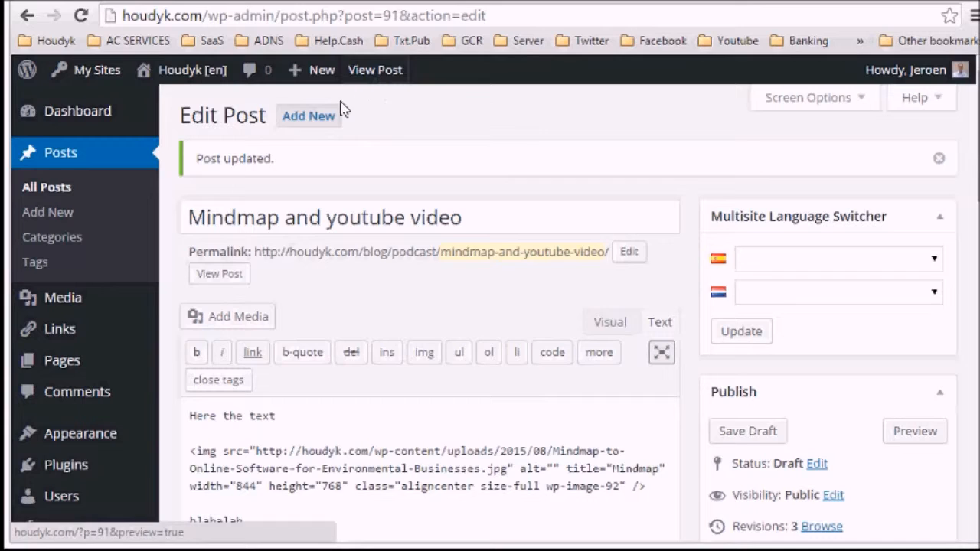
- View the post to examine its featured image, text and mindmap image, and return to the post editor
click(373, 73)
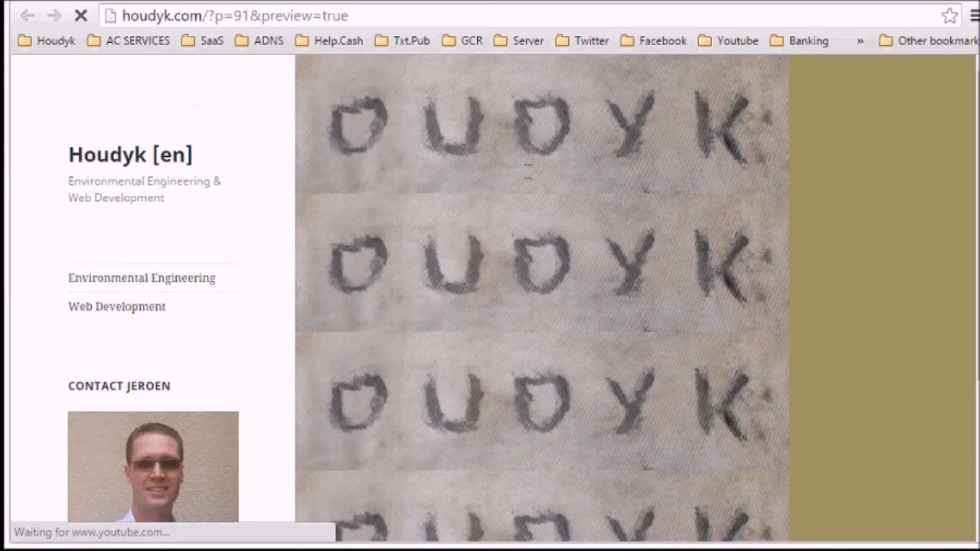
scroll(590, 364, down, 1)
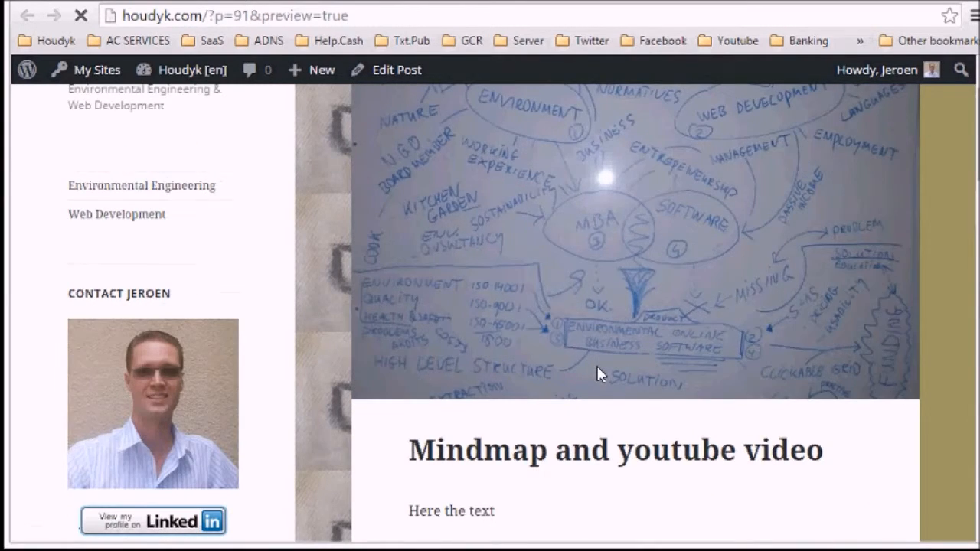
scroll(616, 369, down, 3)
scroll(617, 369, down, 1)
scroll(618, 368, up, 4)
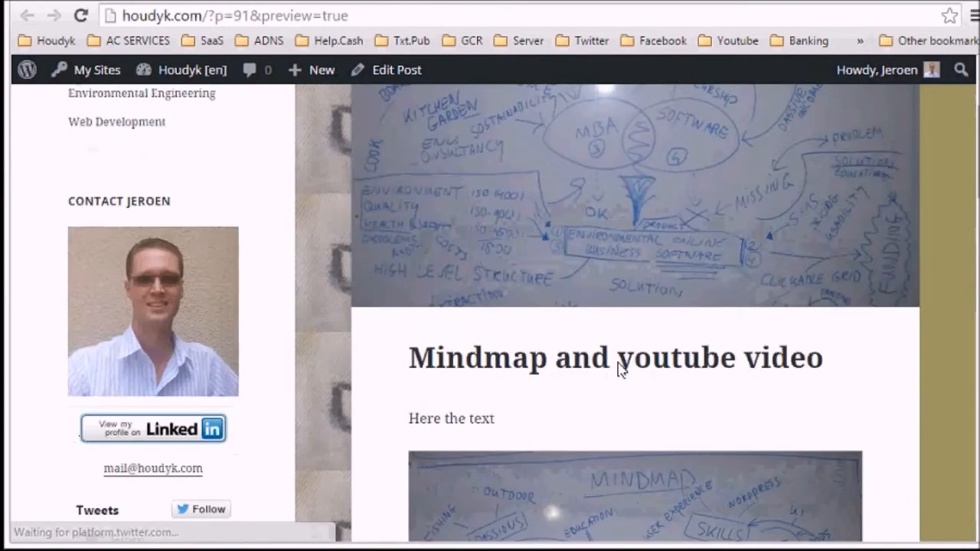
scroll(618, 370, down, 6)
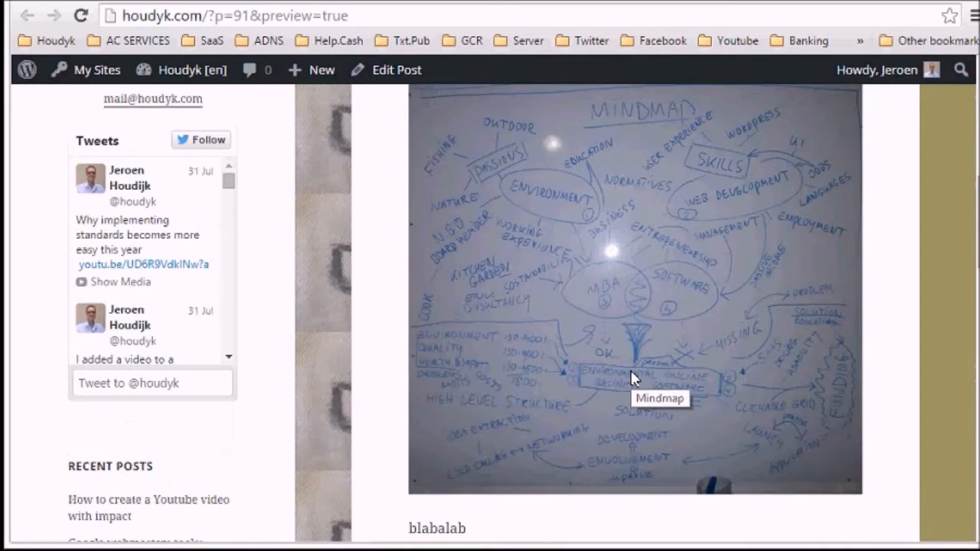
scroll(633, 378, up, 1)
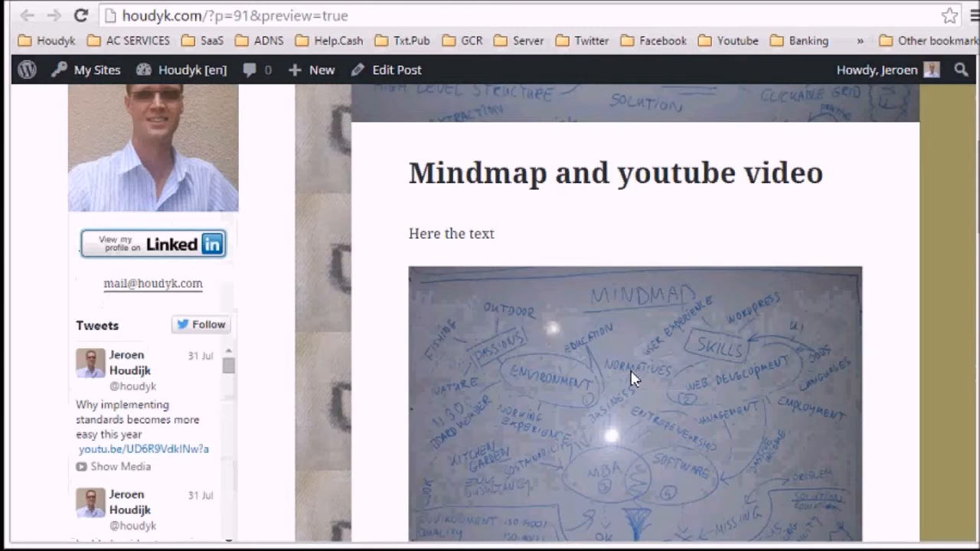
click(397, 71)
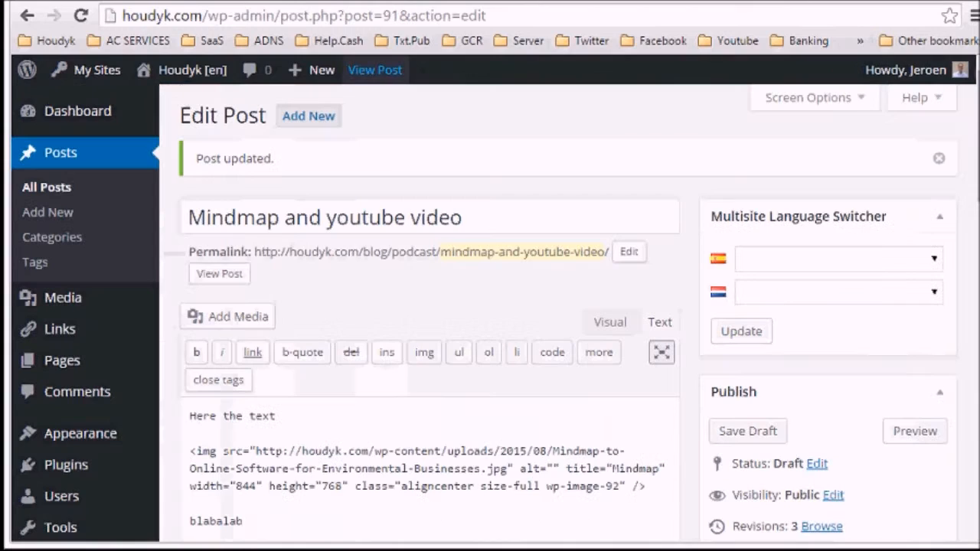
- Delete the mindmap's img tag from the post text, between "Here the text" and "blabalab"
scroll(490, 306, down, 4)
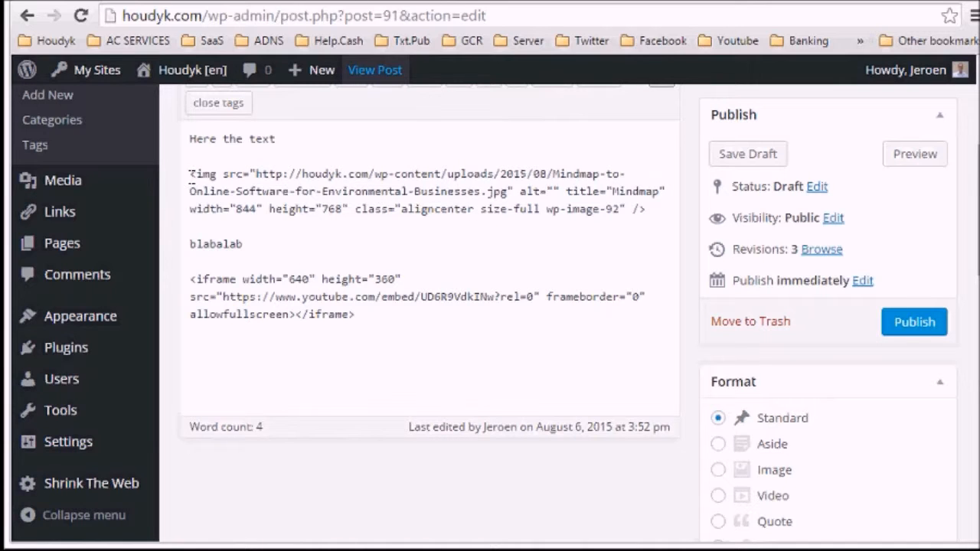
drag(190, 174, 654, 209)
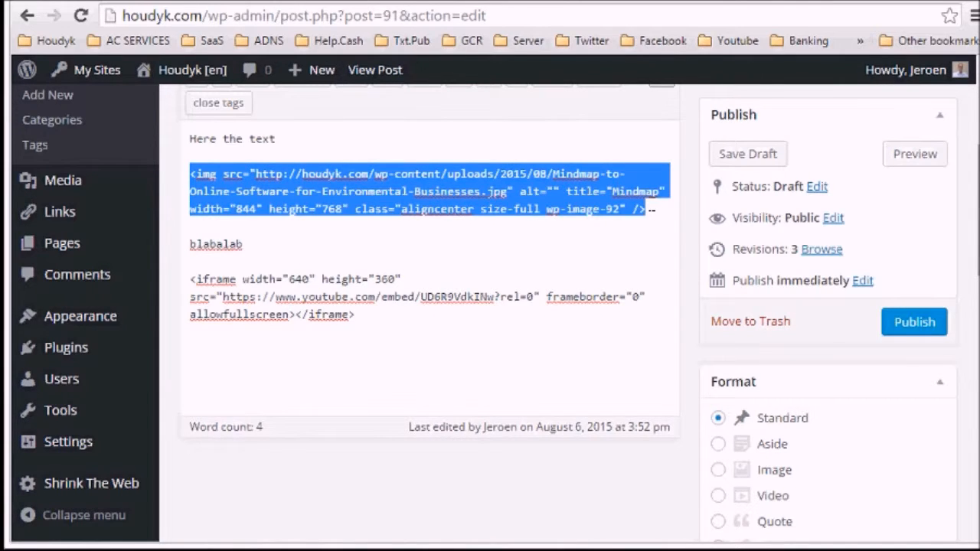
key(BackSpace)
- Select the mindmap photo in the media library for insertion where the img tag was, and go to its attachment display settings
scroll(361, 287, up, 3)
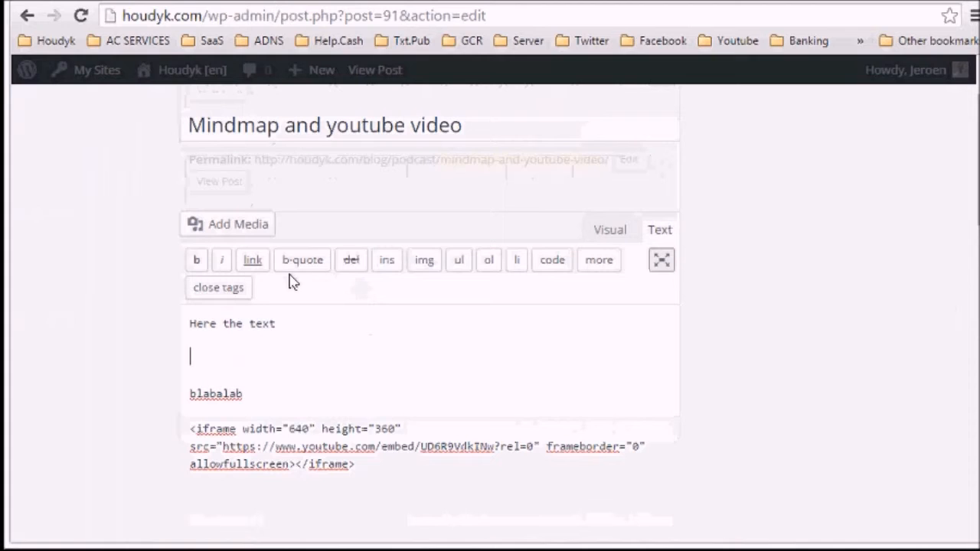
click(219, 230)
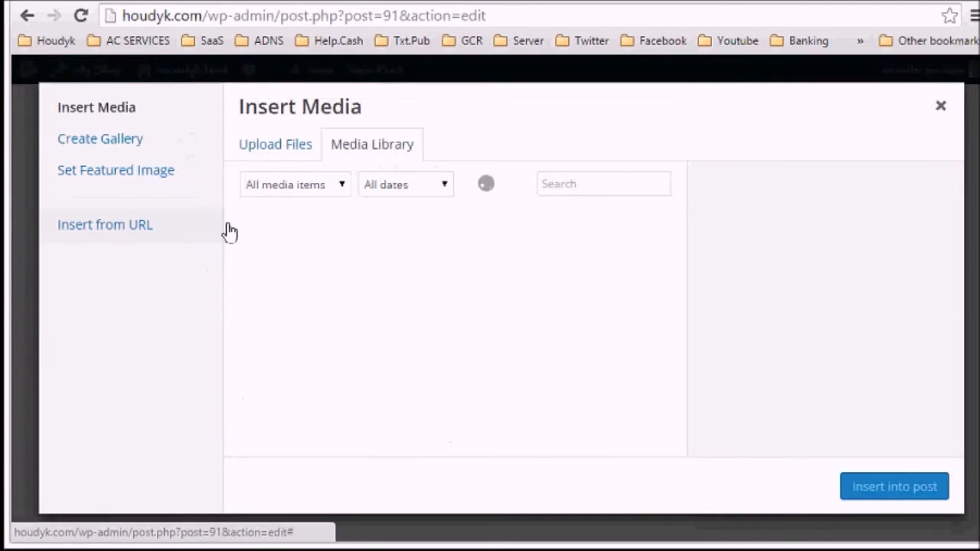
click(283, 265)
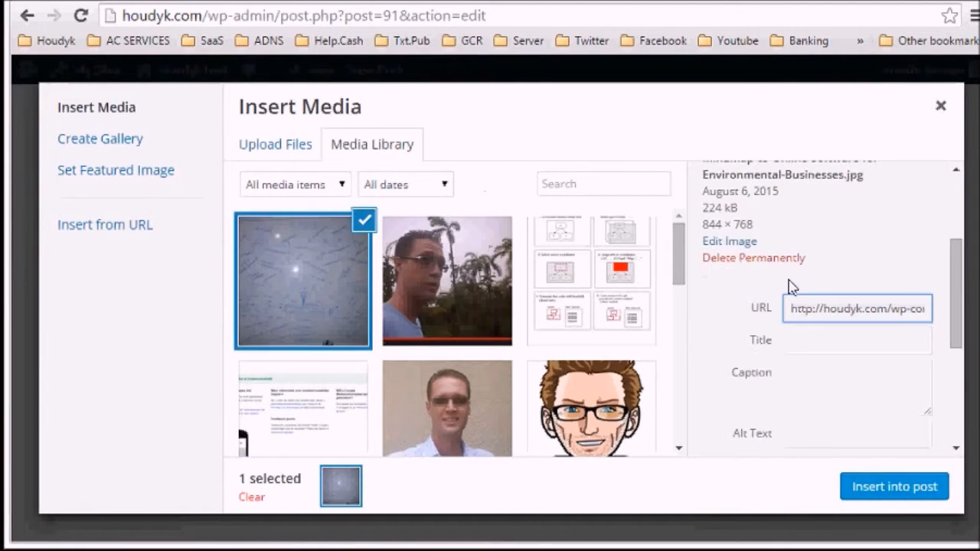
scroll(741, 356, down, 2)
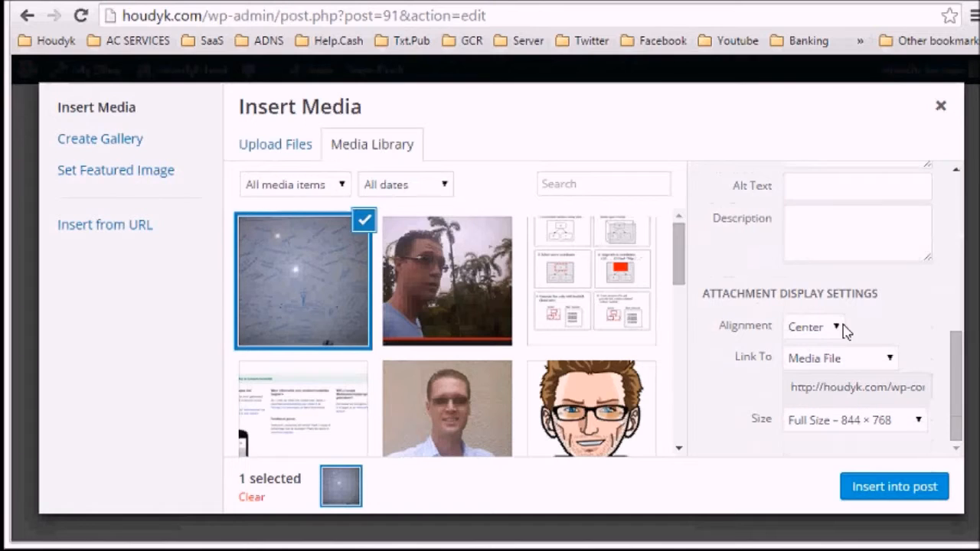
- Set the mindmap image's alignment to Right, its link to None and its size to Medium – 300 × 273
click(838, 326)
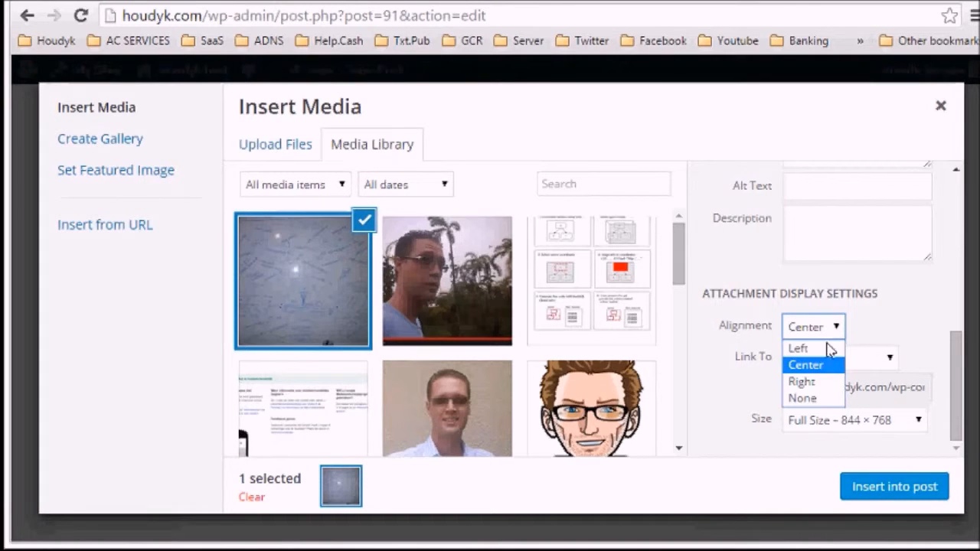
click(817, 381)
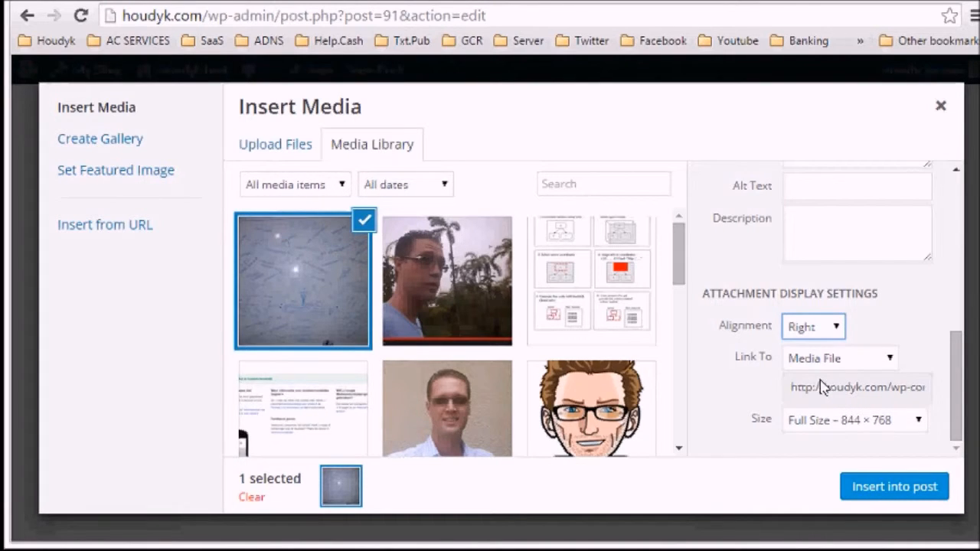
click(893, 360)
click(800, 429)
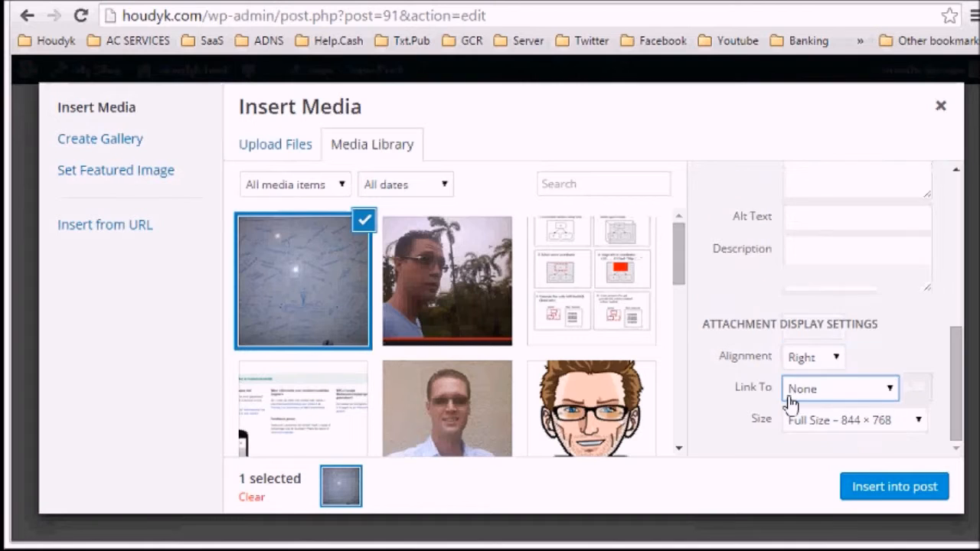
click(919, 423)
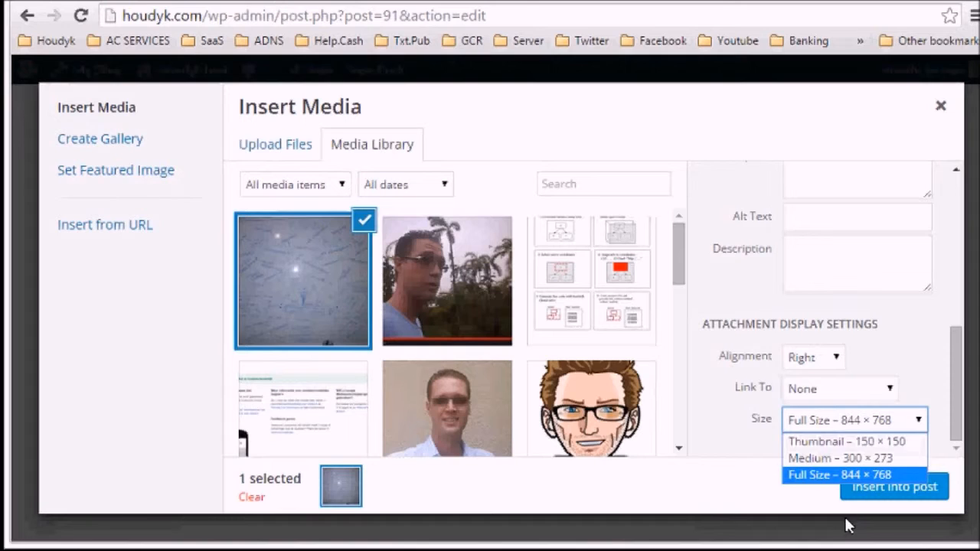
click(828, 458)
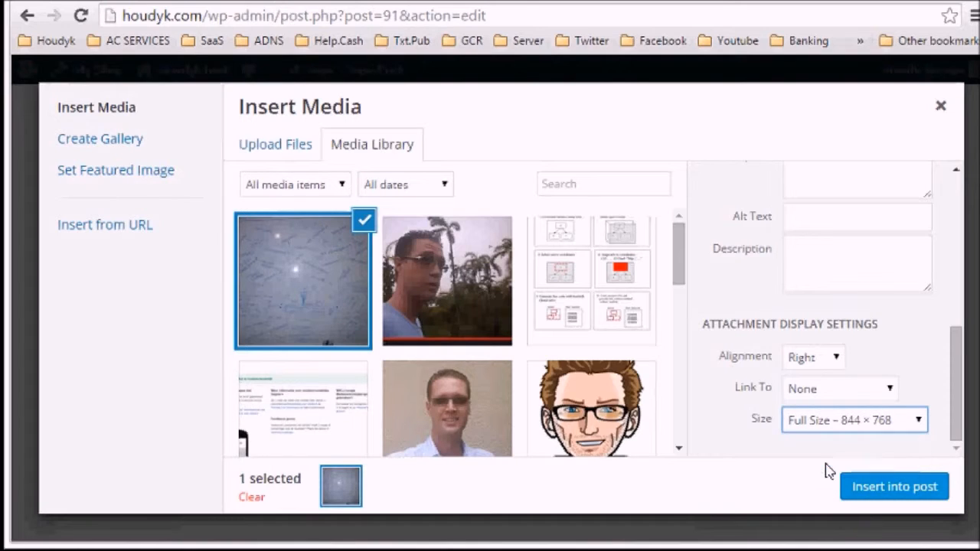
- Change the mindmap image's link type to Custom URL
click(891, 390)
click(846, 447)
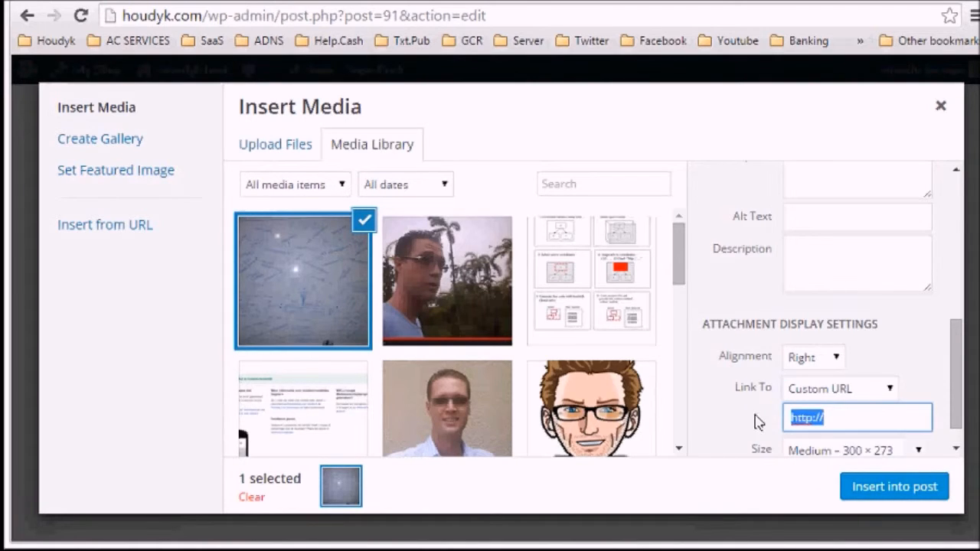
click(850, 420)
- Switch to the YouTube page of "The High Level Structure Explained in 10 Slides" and copy the video's short share link
click(659, 1)
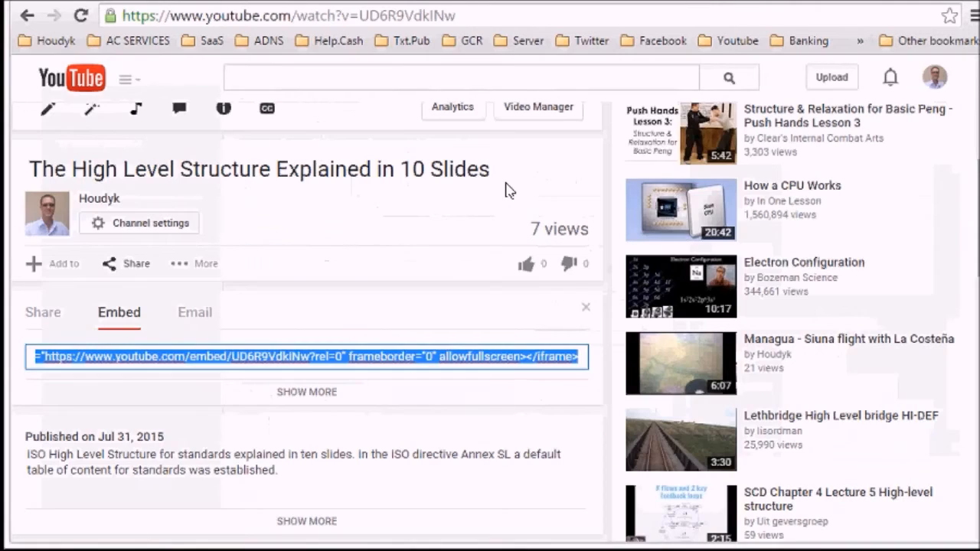
key(ctrl+c)
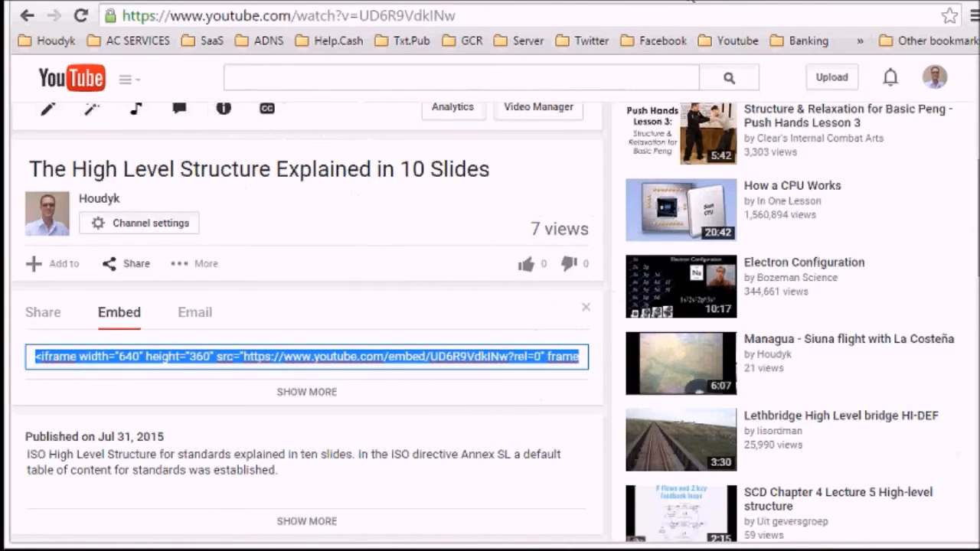
click(44, 314)
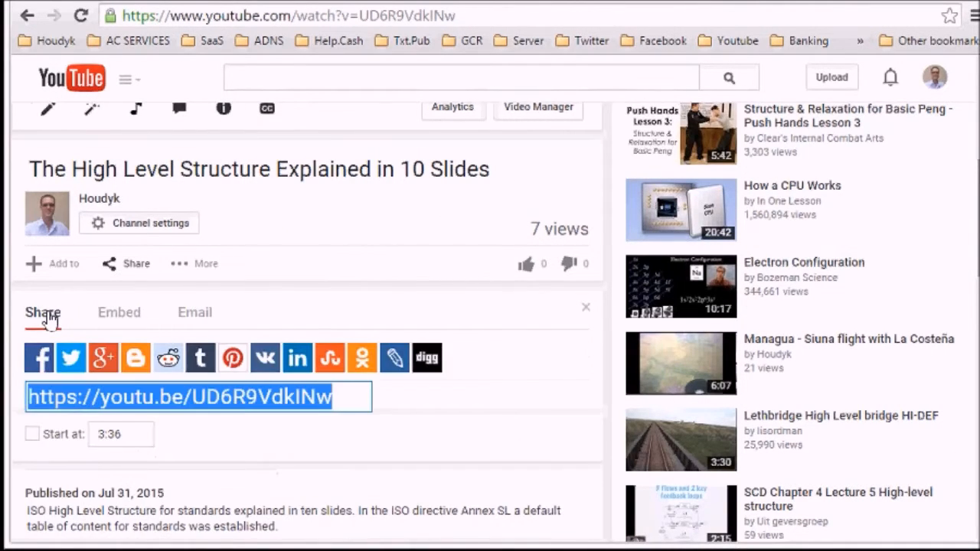
right_click(182, 399)
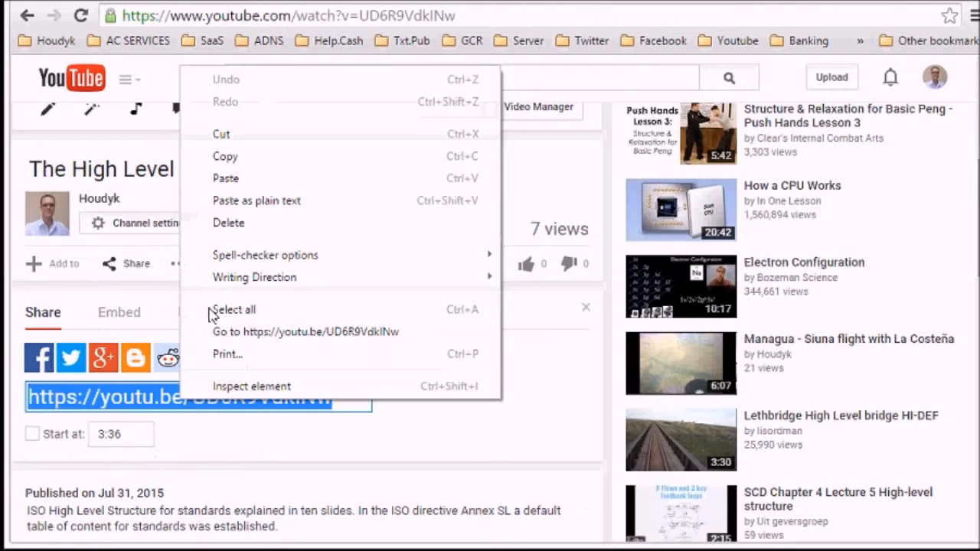
click(236, 156)
click(582, 6)
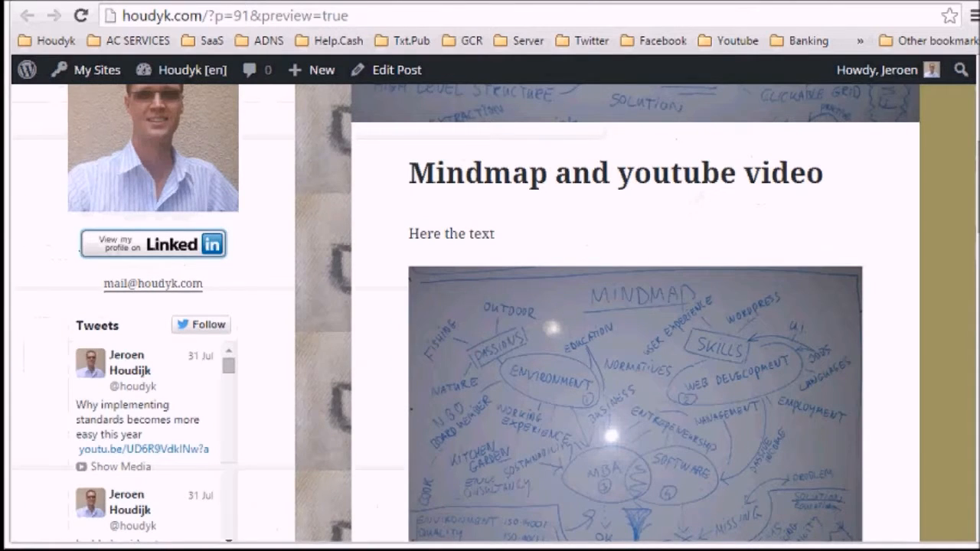
click(429, 3)
click(869, 418)
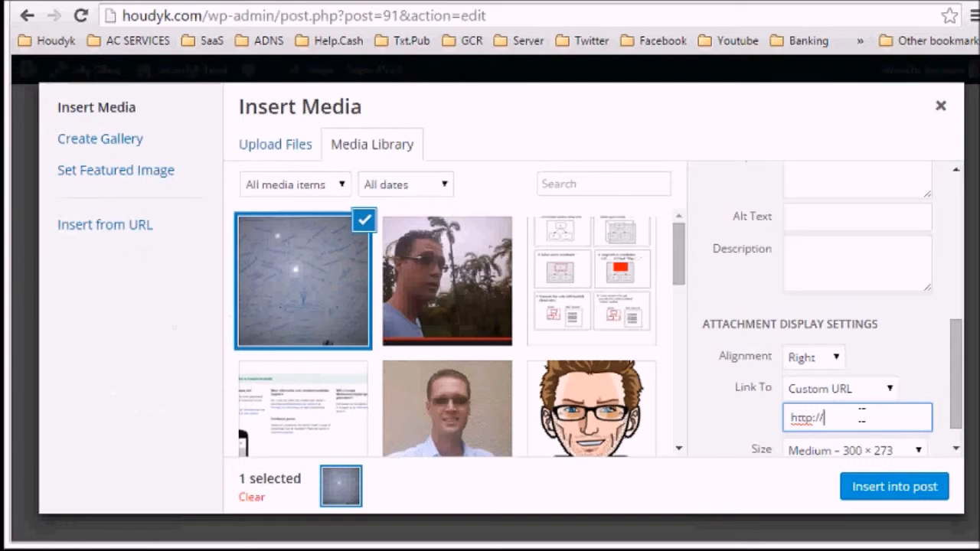
key(BackSpace)
key(BackSpace)
key(BackSpace)
key(BackSpace)
key(BackSpace)
key(BackSpace)
key(ctrl+v)
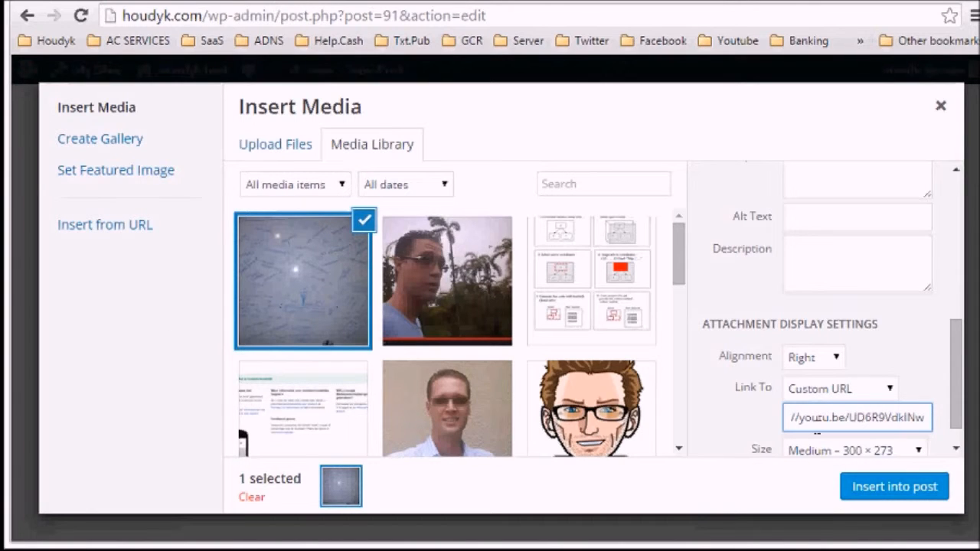
- Insert the linked mindmap image into the post and add "here some more text" directly before its code
click(877, 487)
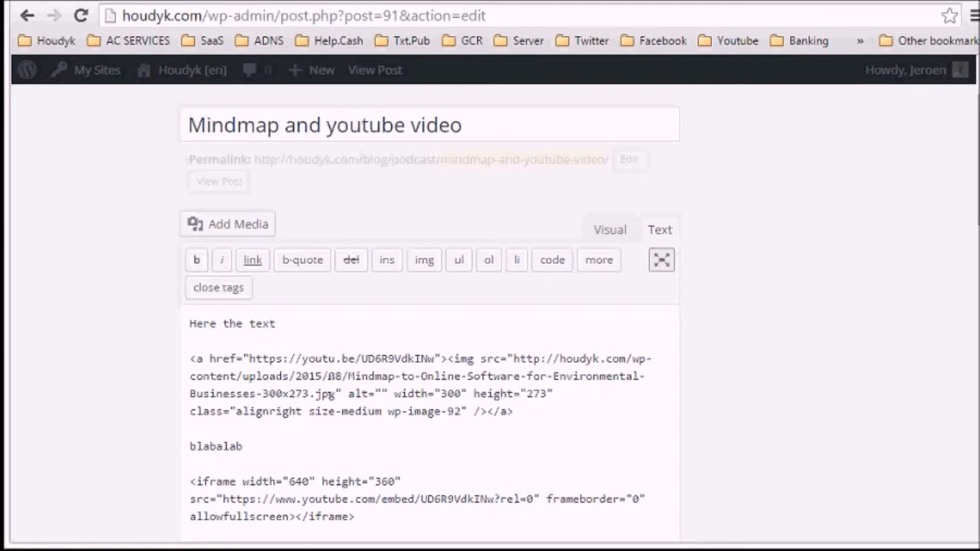
click(193, 358)
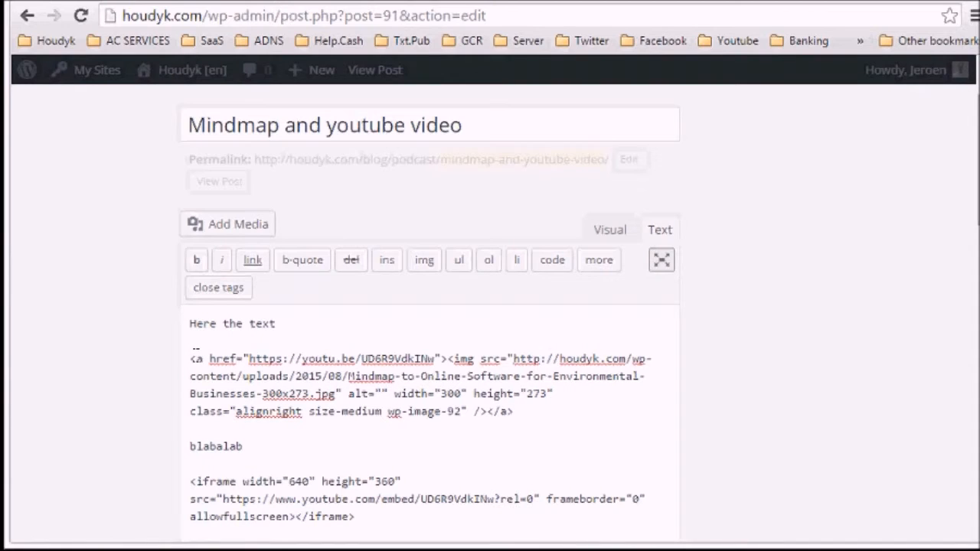
text(here some)
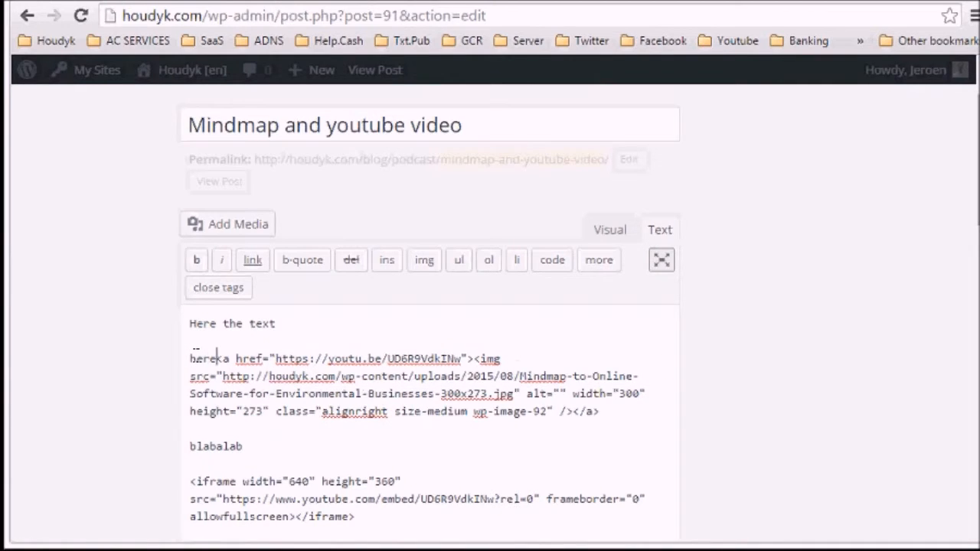
text( more text)
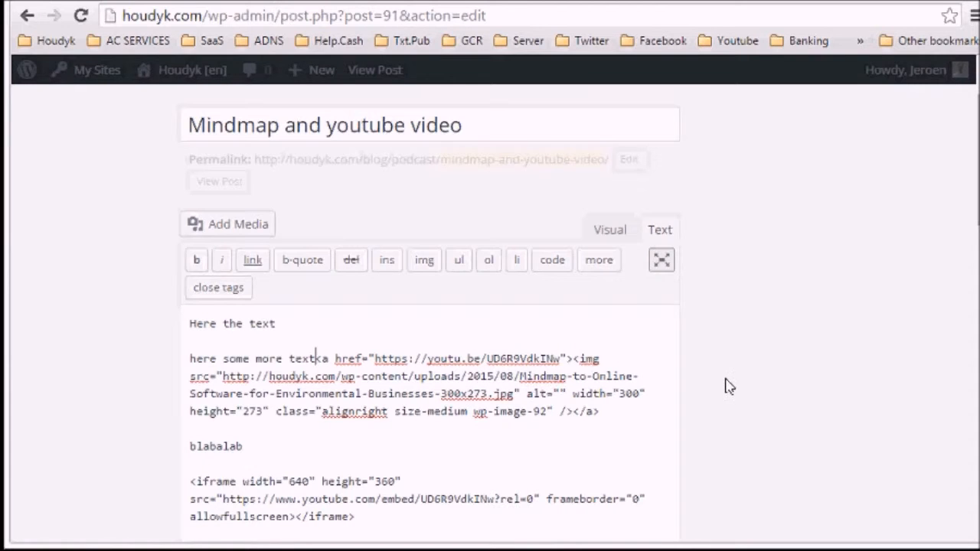
- Save the post as a draft and reload its preview page
scroll(727, 385, down, 1)
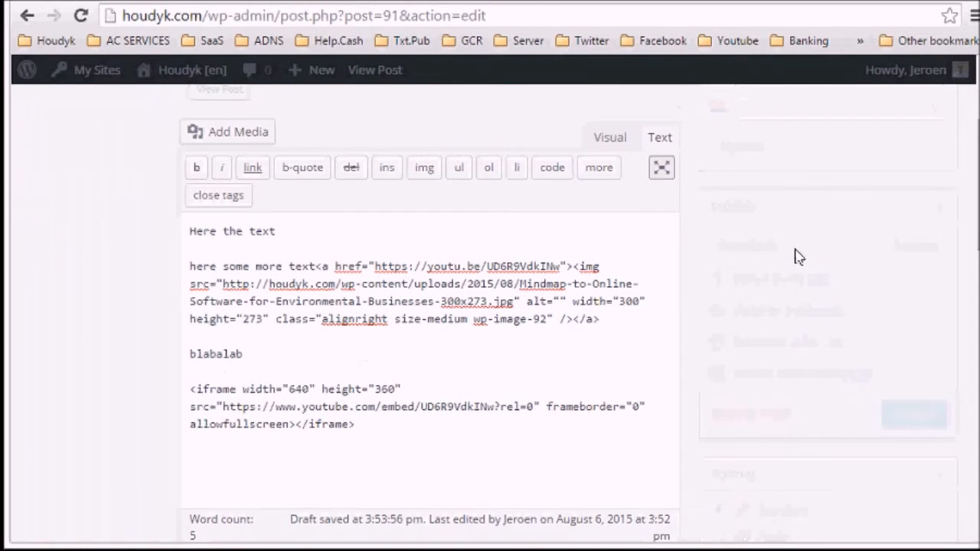
click(753, 249)
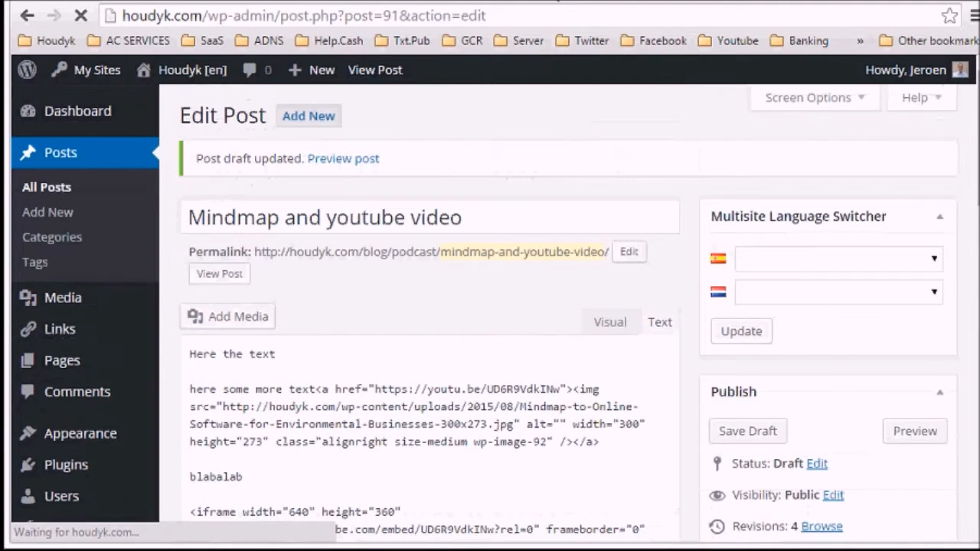
click(558, 1)
key(F5)
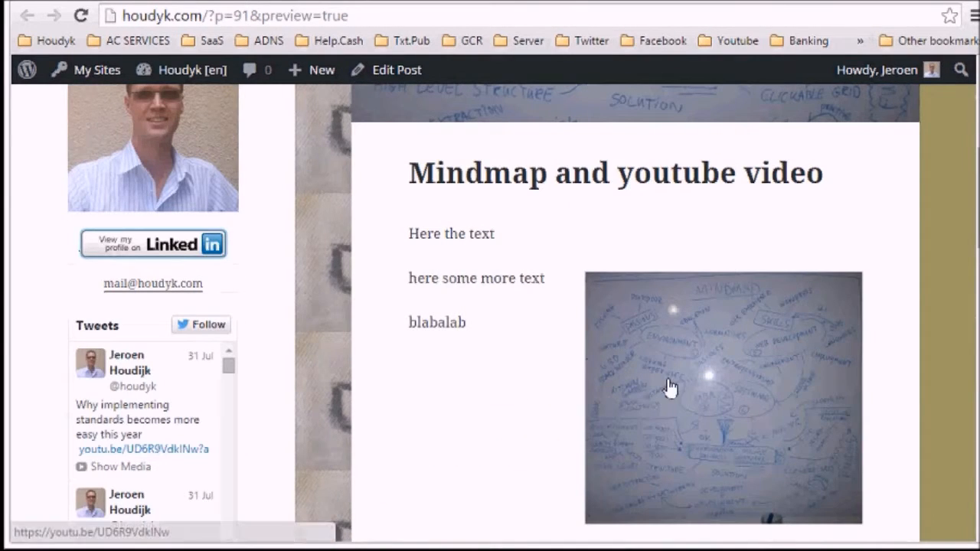
- Follow the mindmap image's link in the preview and check which YouTube video it opens
click(647, 385)
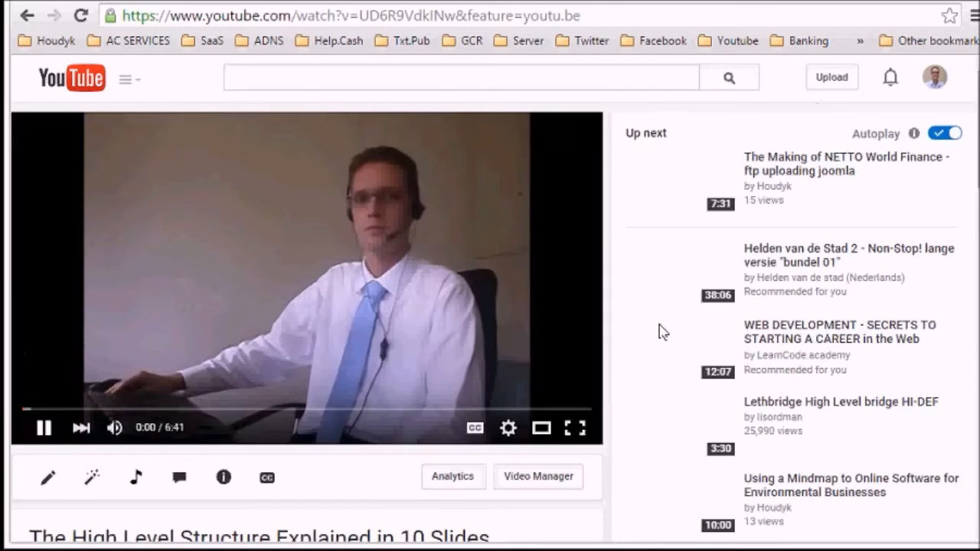
scroll(659, 331, down, 2)
scroll(661, 310, up, 2)
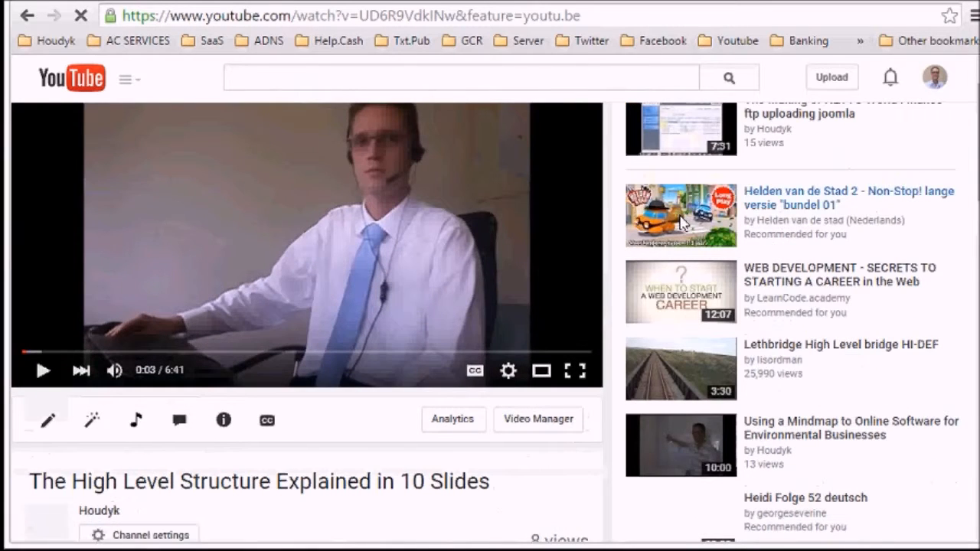
scroll(684, 222, up, 1)
scroll(431, 280, down, 4)
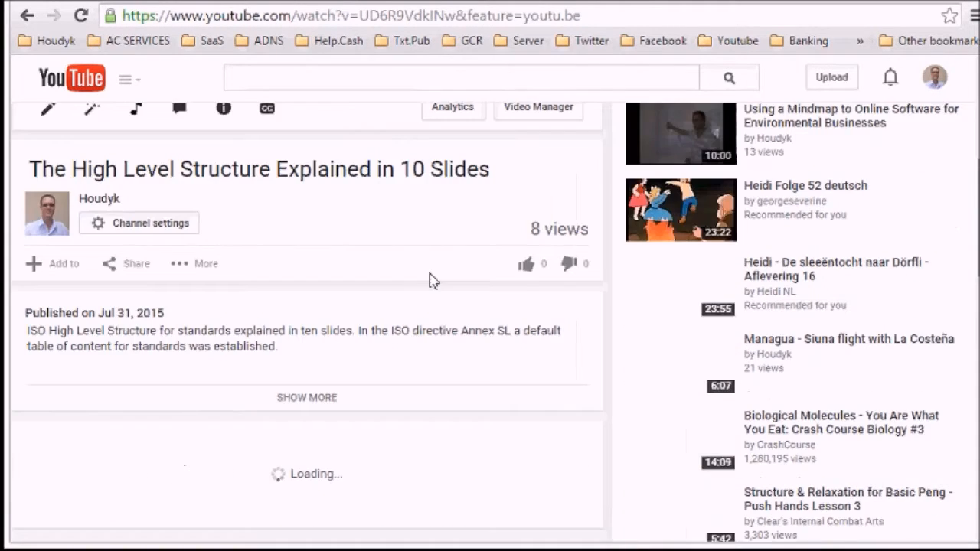
scroll(579, 278, up, 1)
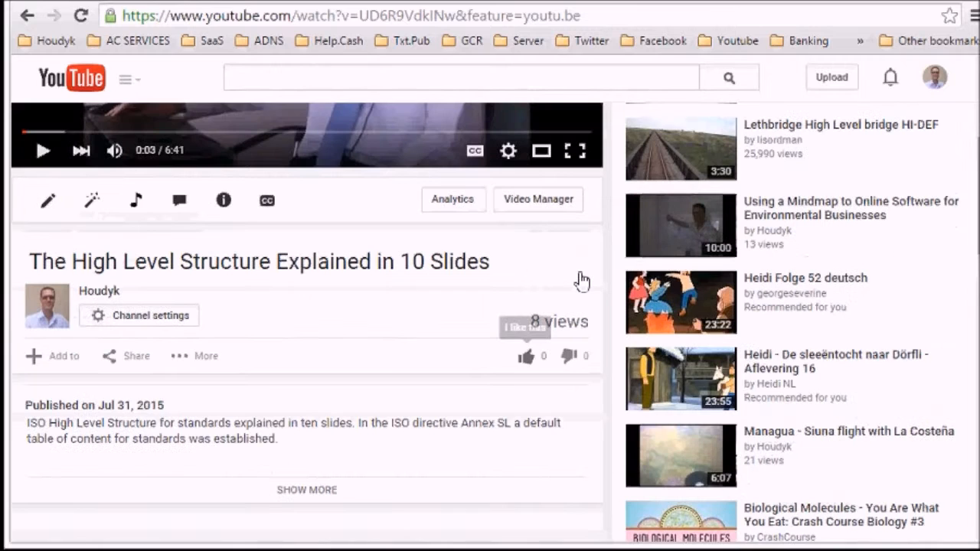
- Open the YouTube video "Using a Mindmap to Online Software for Environmental Businesses" and copy its short share link
click(772, 218)
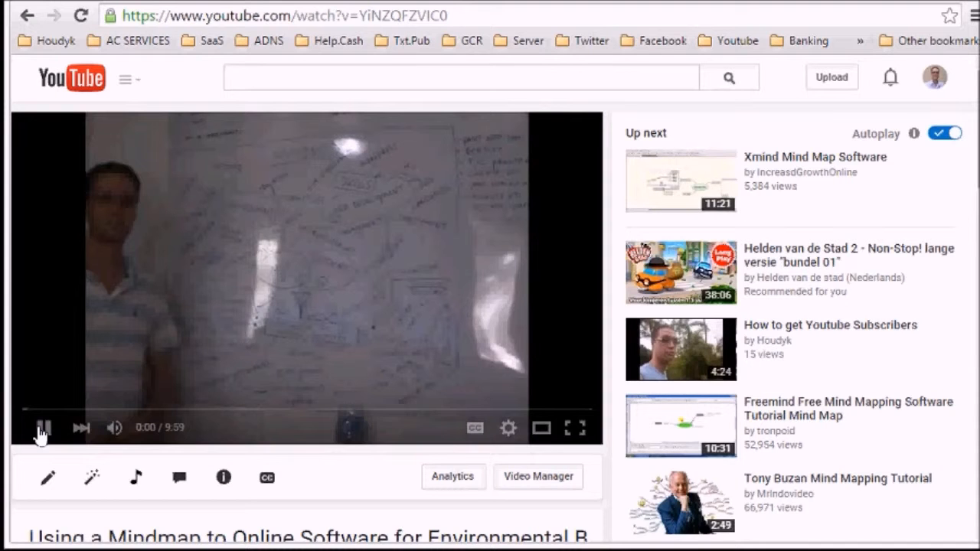
click(328, 344)
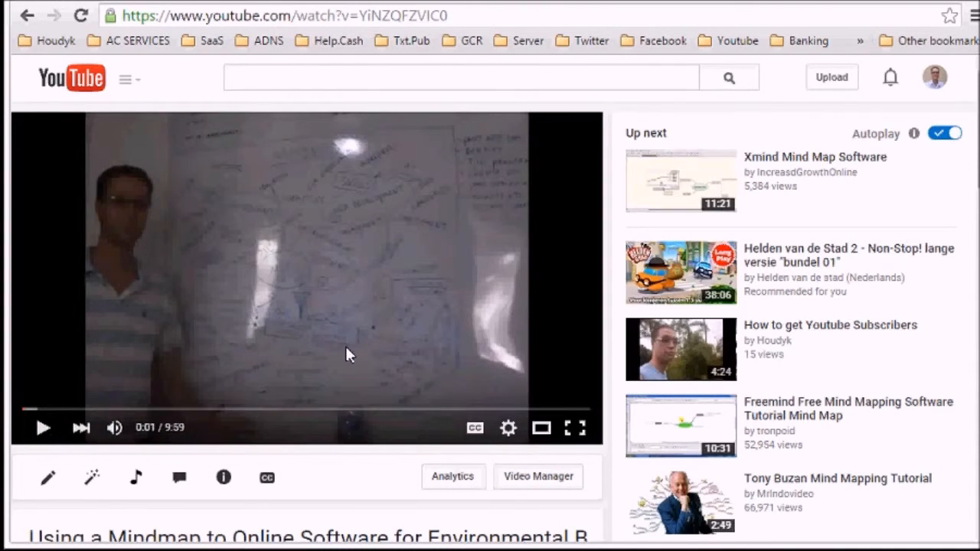
scroll(345, 344, down, 3)
scroll(170, 390, down, 1)
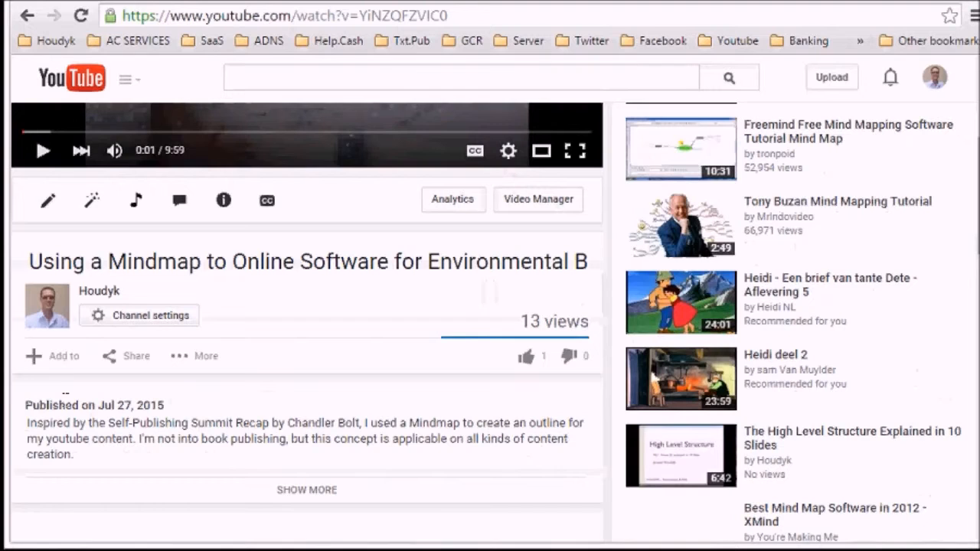
click(130, 363)
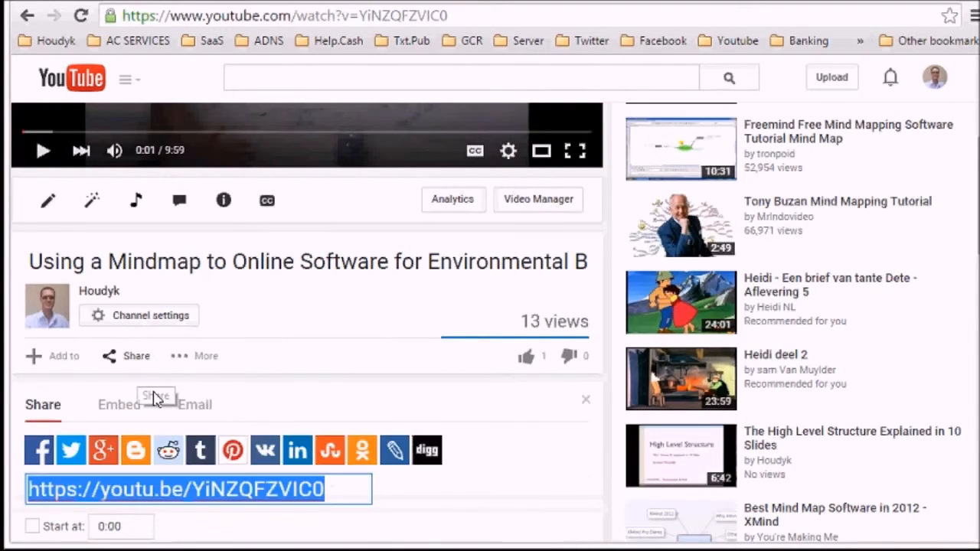
scroll(154, 398, down, 2)
right_click(135, 305)
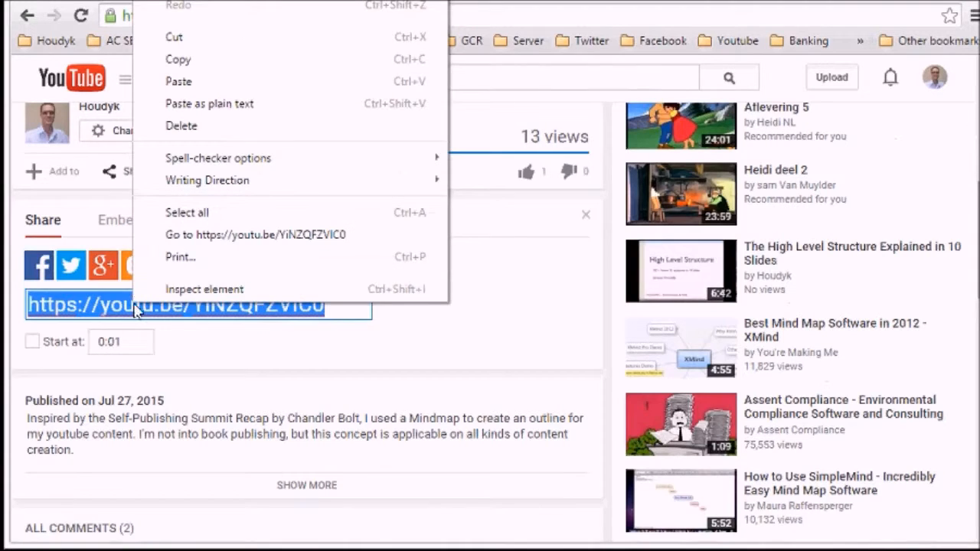
click(184, 61)
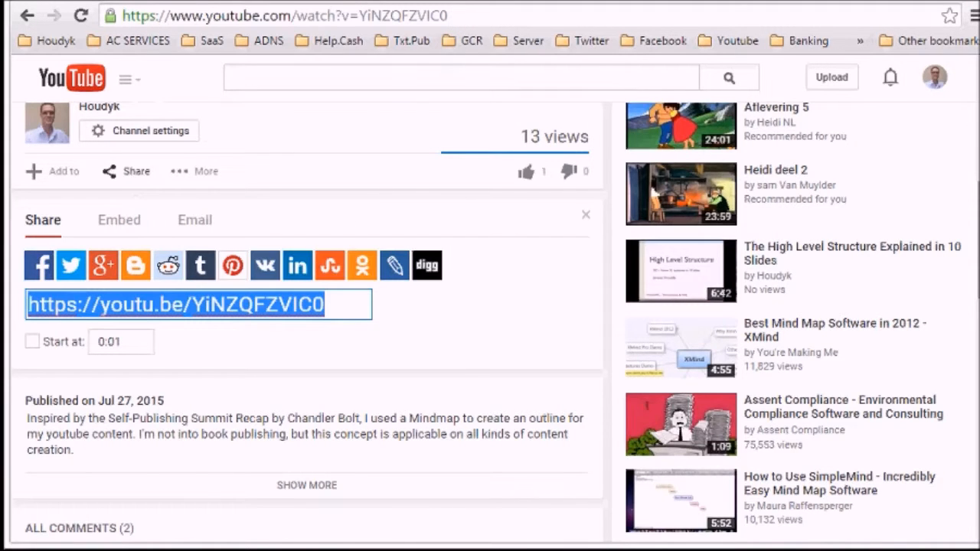
key(ctrl+Tab)
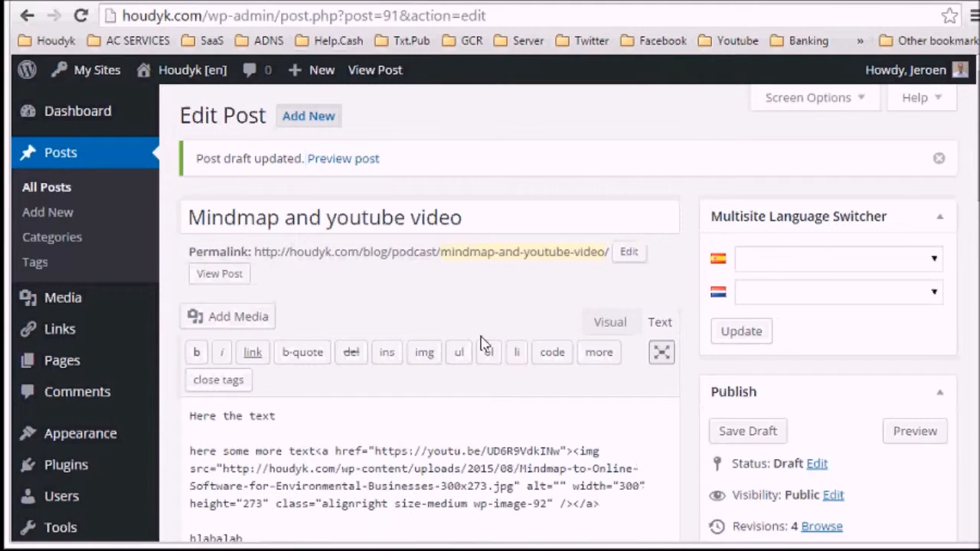
scroll(468, 349, down, 3)
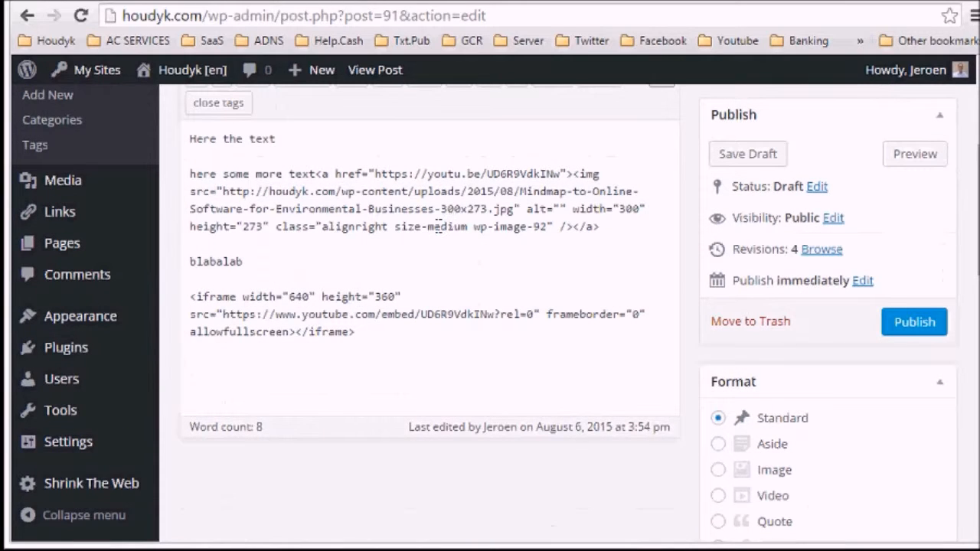
drag(375, 174, 563, 170)
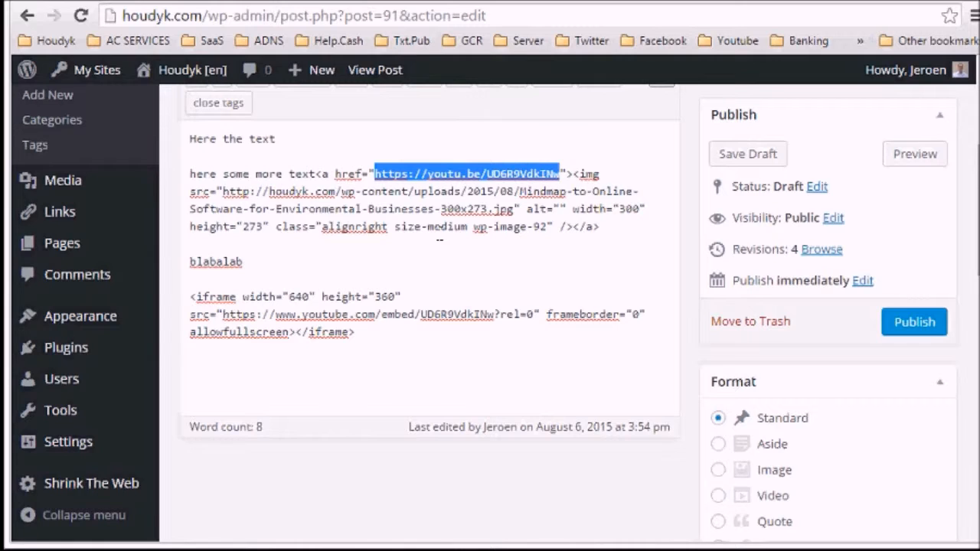
key(ctrl+v)
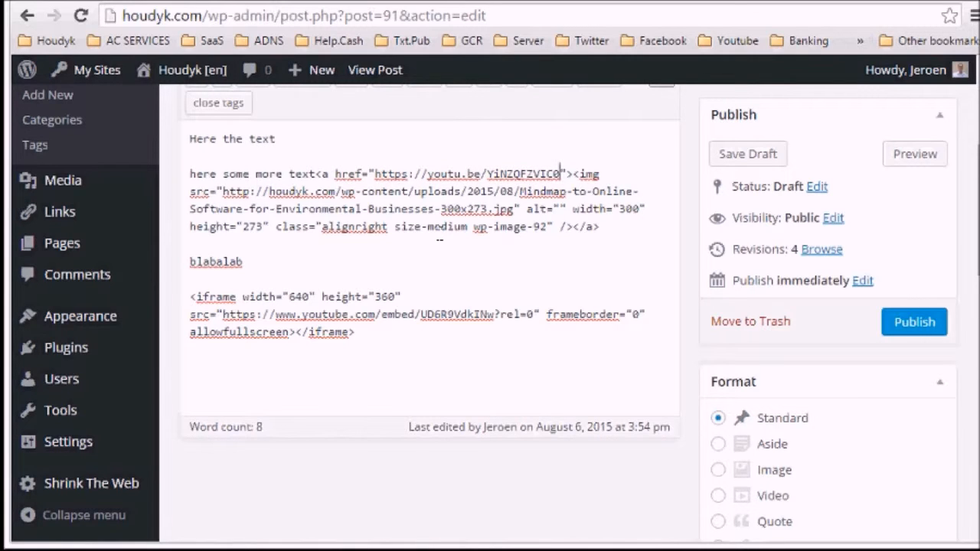
click(753, 159)
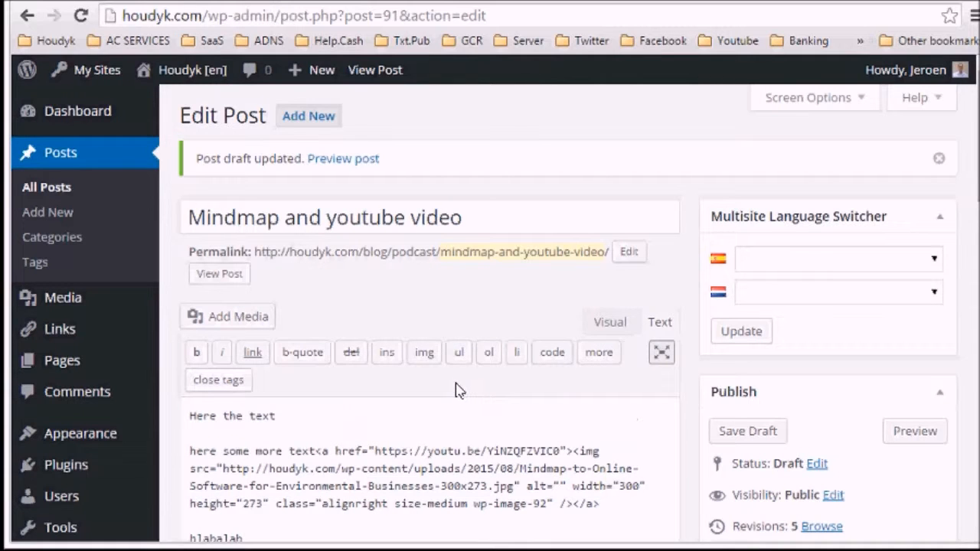
scroll(455, 390, down, 2)
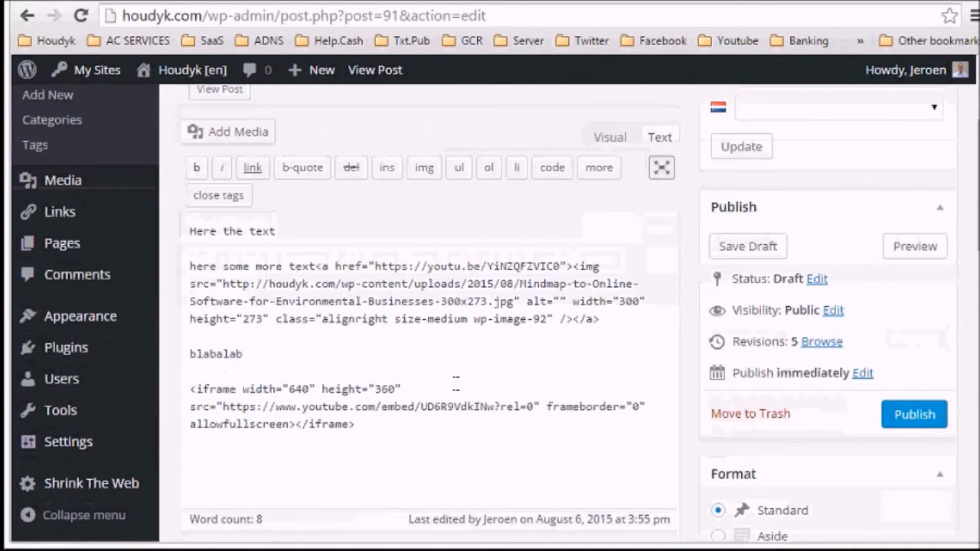